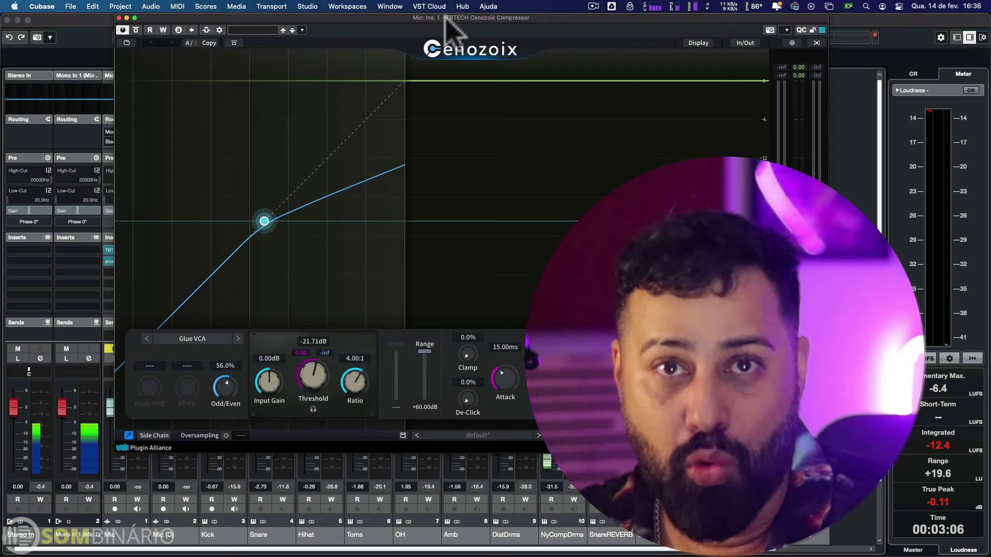
- Review the available compression styles in the Mic channel's Cenozoix Compressor and close the plug-in
{"action": "left_click_drag", "start_coordinate": [445, 21], "coordinate": [444, 47]}
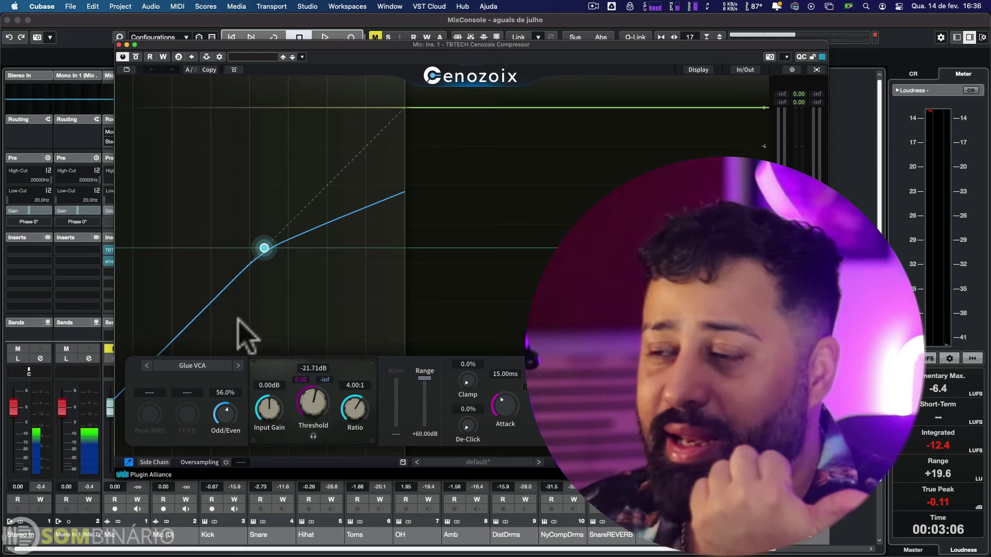
{"action": "left_click", "coordinate": [171, 365]}
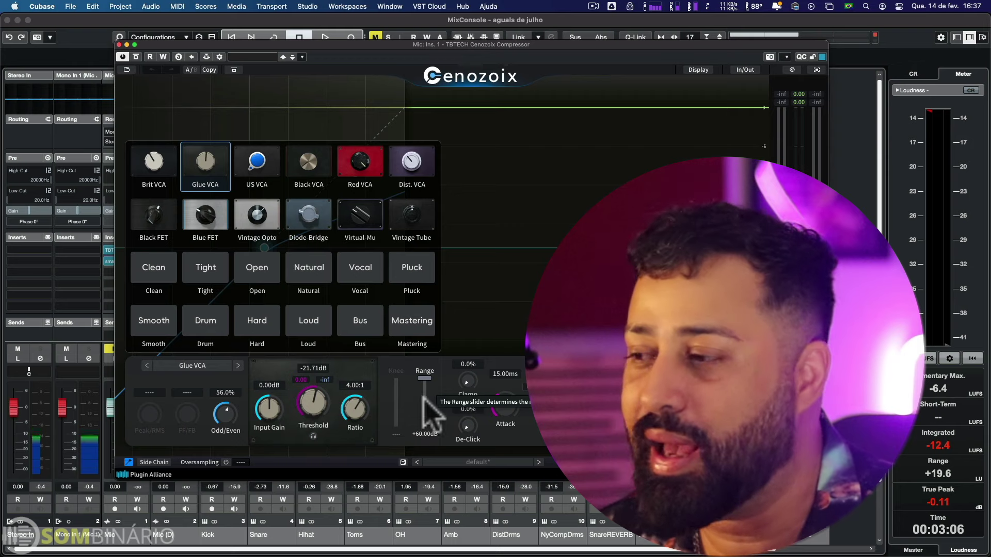
{"action": "left_click", "coordinate": [119, 45]}
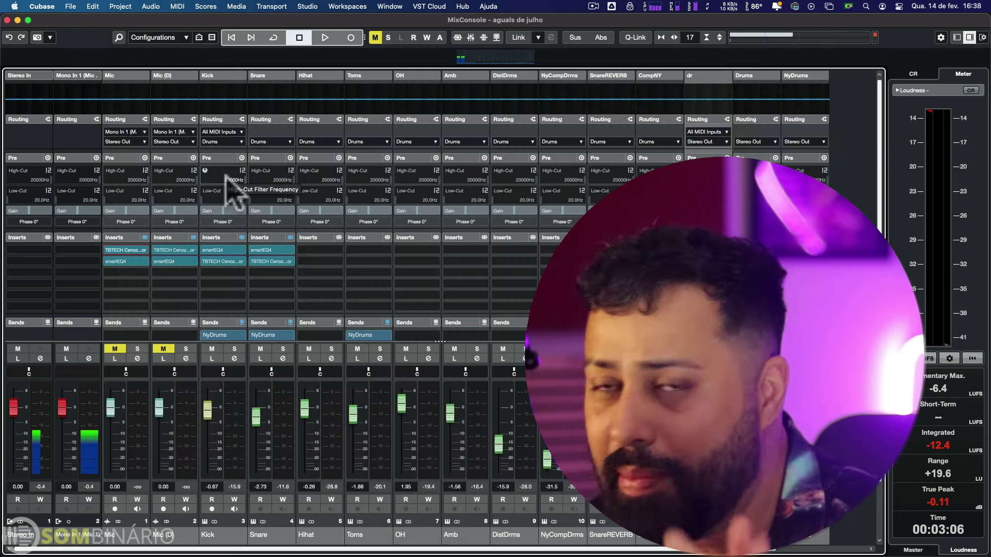
- Select the Kick channel and open its Cenozoix Compressor insert, keeping the plug-in window clear of the view
{"action": "left_click", "coordinate": [221, 393]}
{"action": "left_click", "coordinate": [224, 261]}
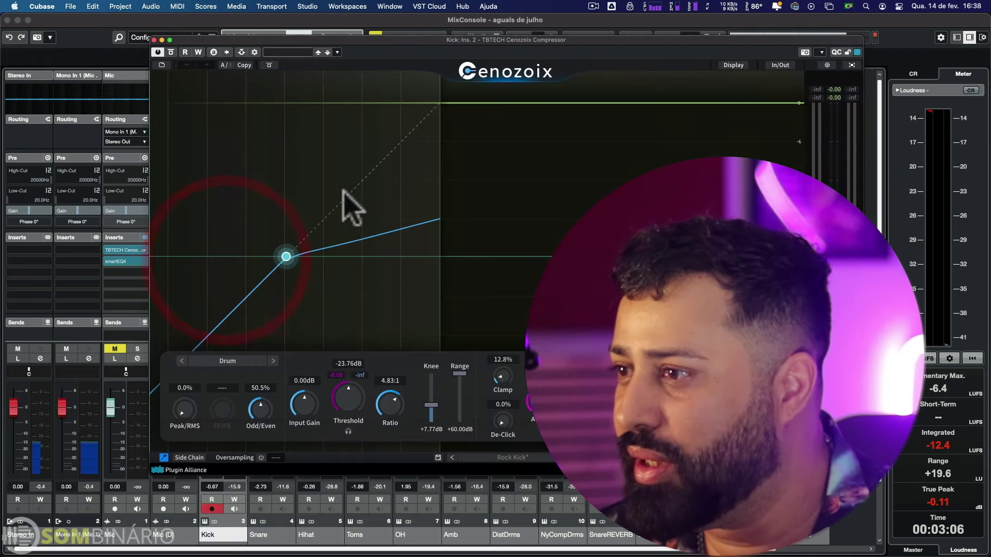
{"action": "left_click_drag", "start_coordinate": [351, 41], "coordinate": [469, 36]}
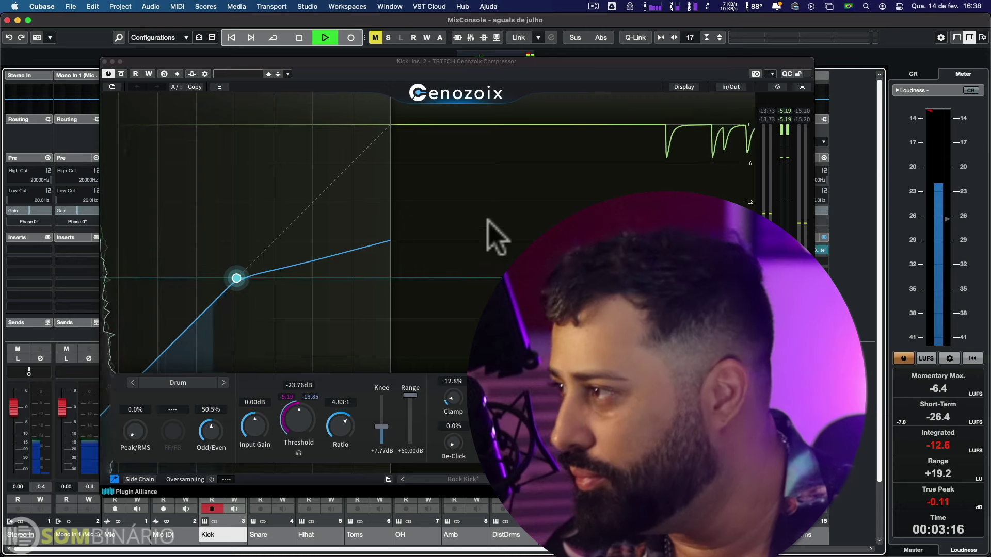
- Compare the kick during playback with the compressor bypassed and active, and stop playback
{"action": "left_click", "coordinate": [122, 74]}
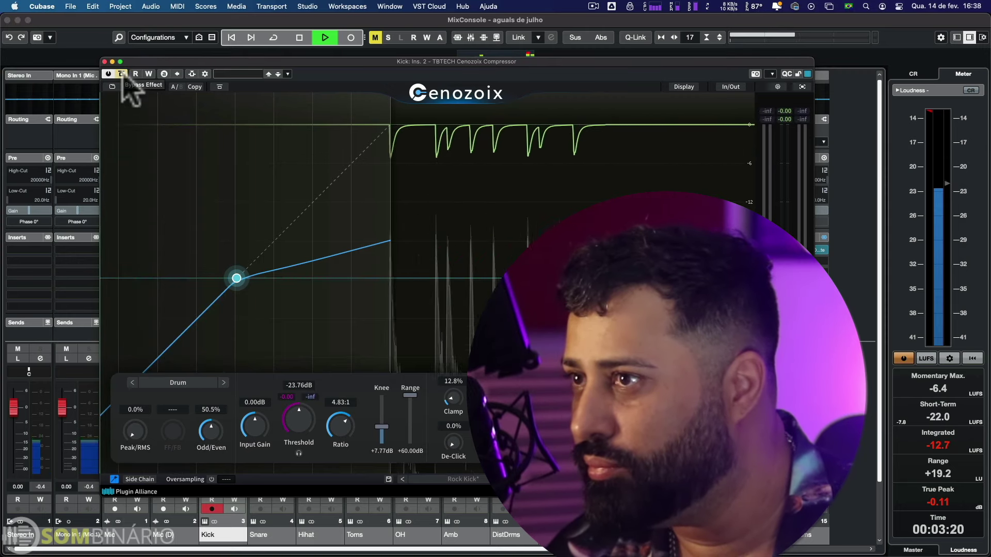
{"action": "left_click", "coordinate": [121, 74]}
{"action": "left_click_drag", "start_coordinate": [239, 62], "coordinate": [307, 71]}
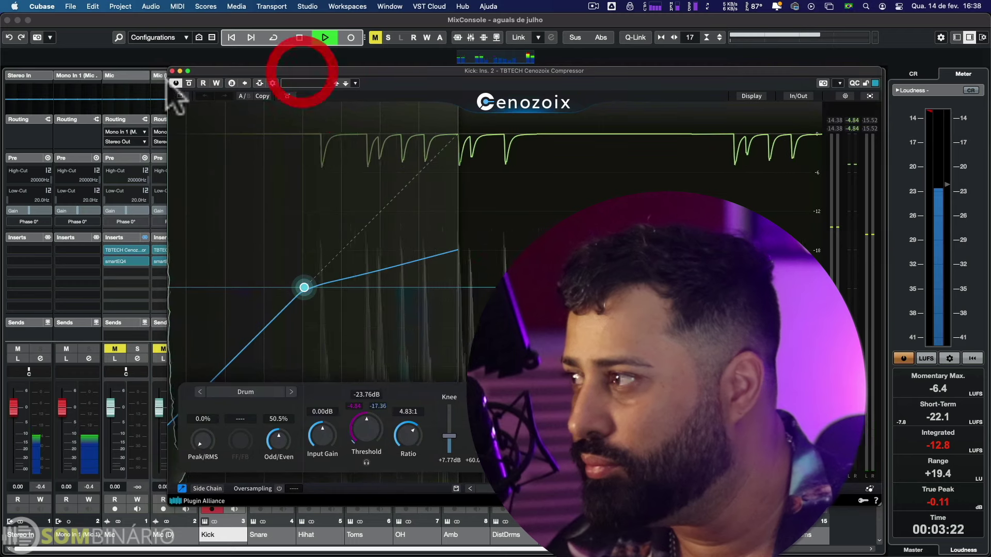
{"action": "key", "text": "space"}
- Set the kick compressor's style to Black FET and lower the threshold to -25.77 dB while auditioning the kick
{"action": "left_click", "coordinate": [242, 392]}
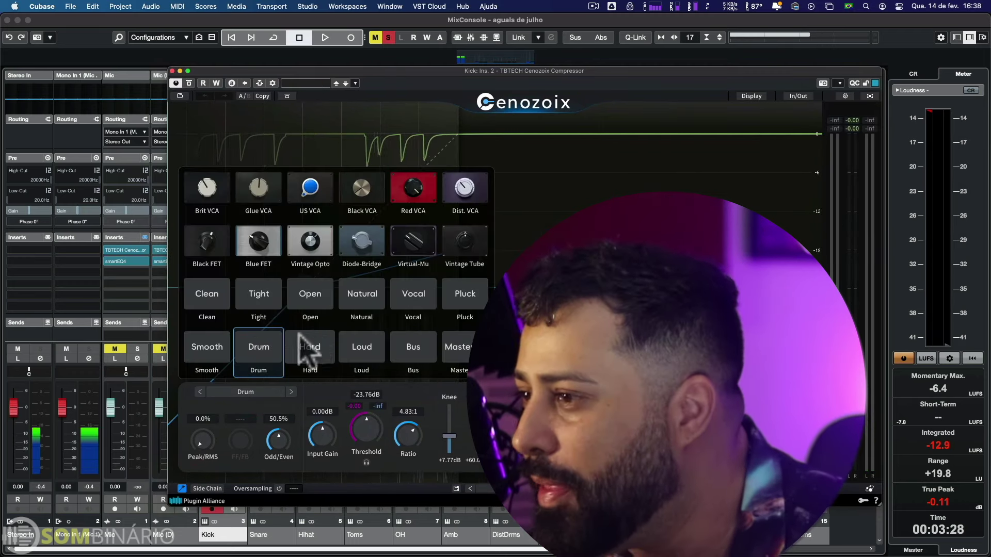
{"action": "left_click", "coordinate": [213, 248]}
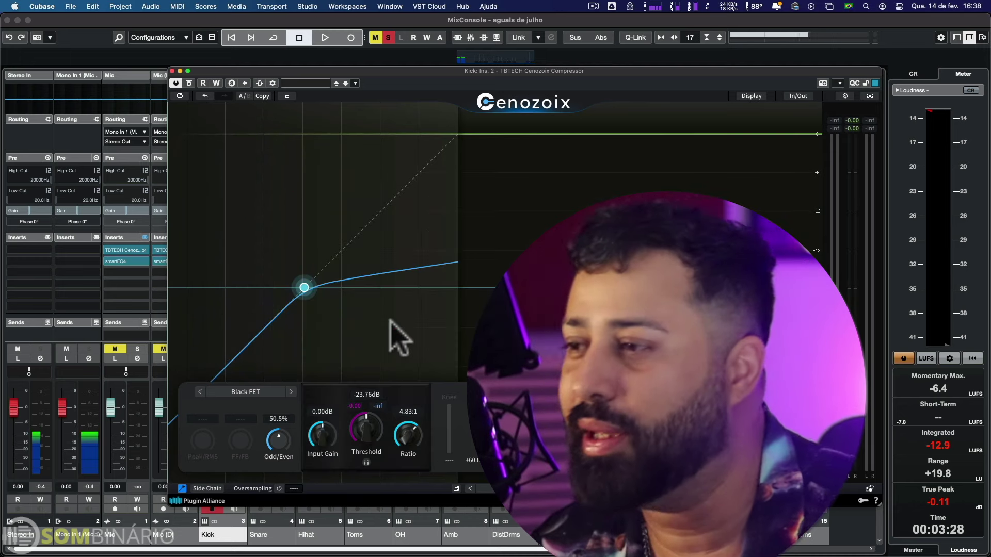
{"action": "key", "text": "space"}
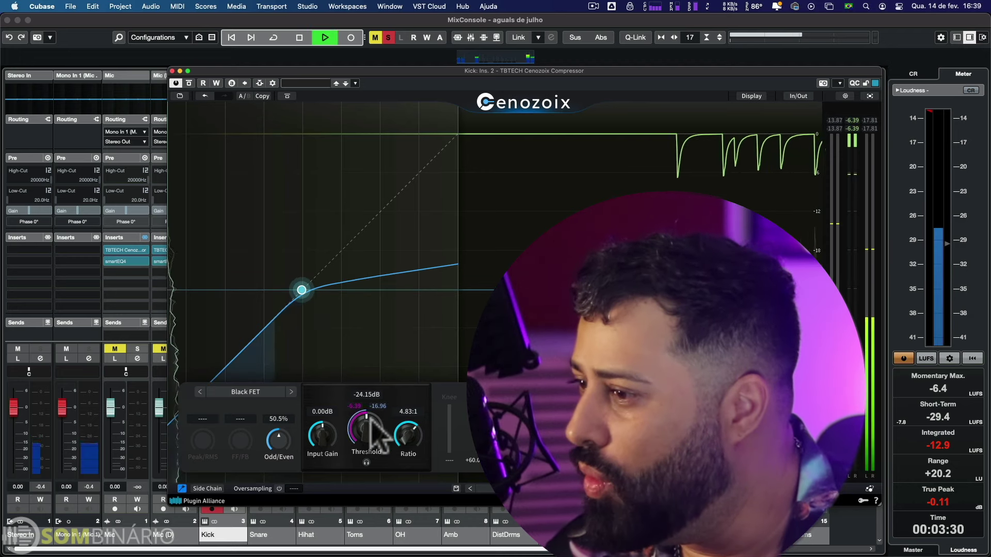
{"action": "left_click_drag", "start_coordinate": [376, 431], "coordinate": [376, 439]}
{"action": "key", "text": "space"}
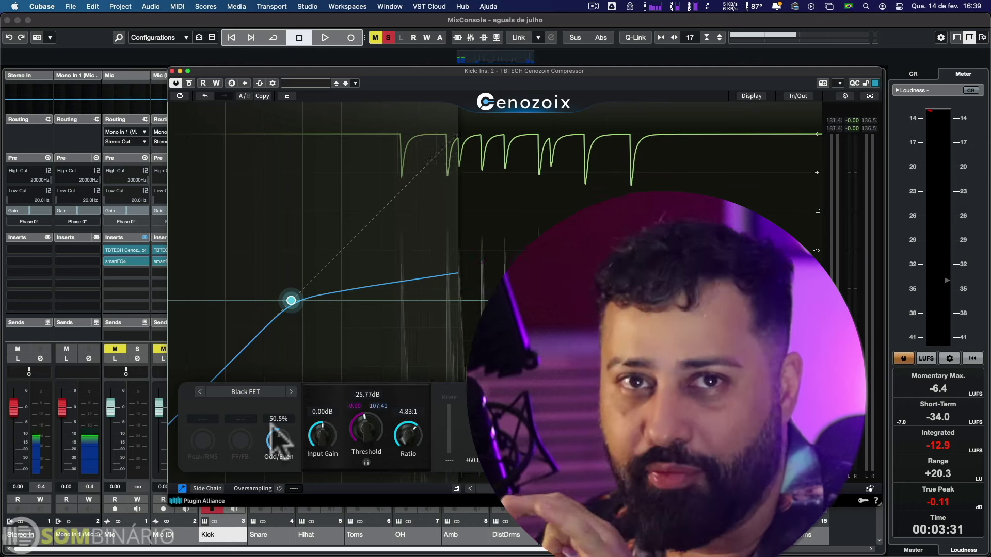
- Try several Odd/Even harmonic amounts on the Black FET style and return Odd/Even to 50.5%
{"action": "left_click", "coordinate": [265, 394]}
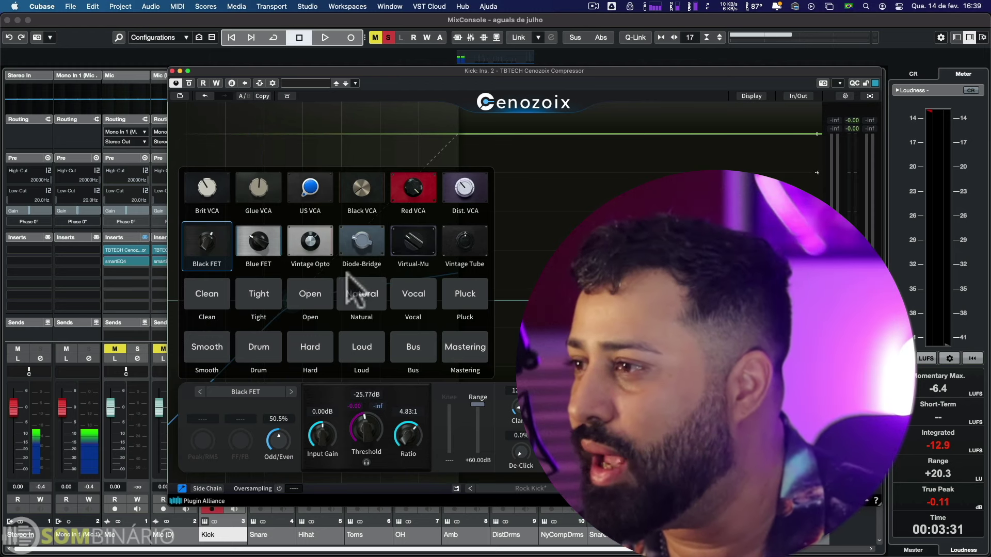
{"action": "left_click", "coordinate": [275, 420]}
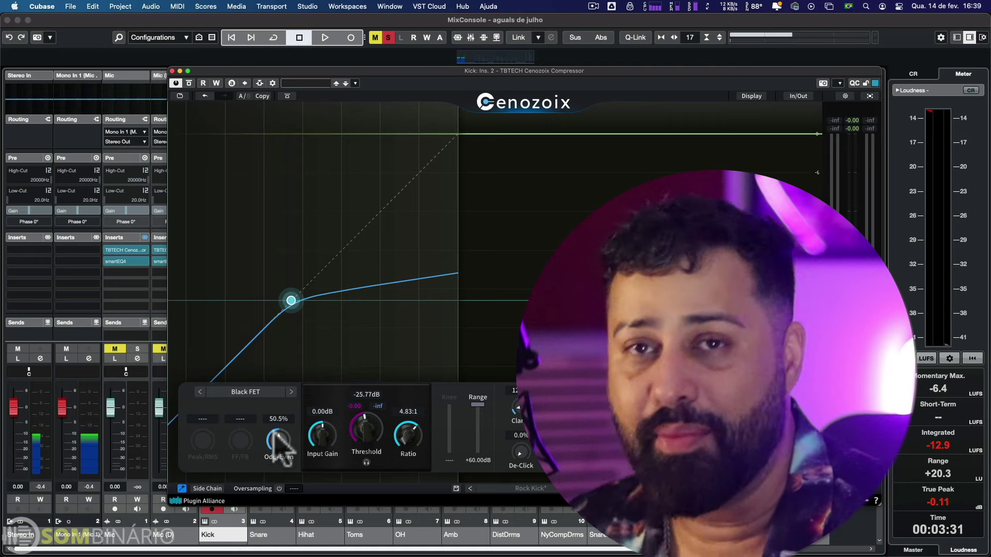
{"action": "mouse_move", "coordinate": [273, 440]}
{"action": "left_mouse_down"}
{"action": "mouse_move", "coordinate": [276, 504]}
{"action": "mouse_move", "coordinate": [280, 442]}
{"action": "mouse_move", "coordinate": [281, 454]}
{"action": "left_mouse_up"}
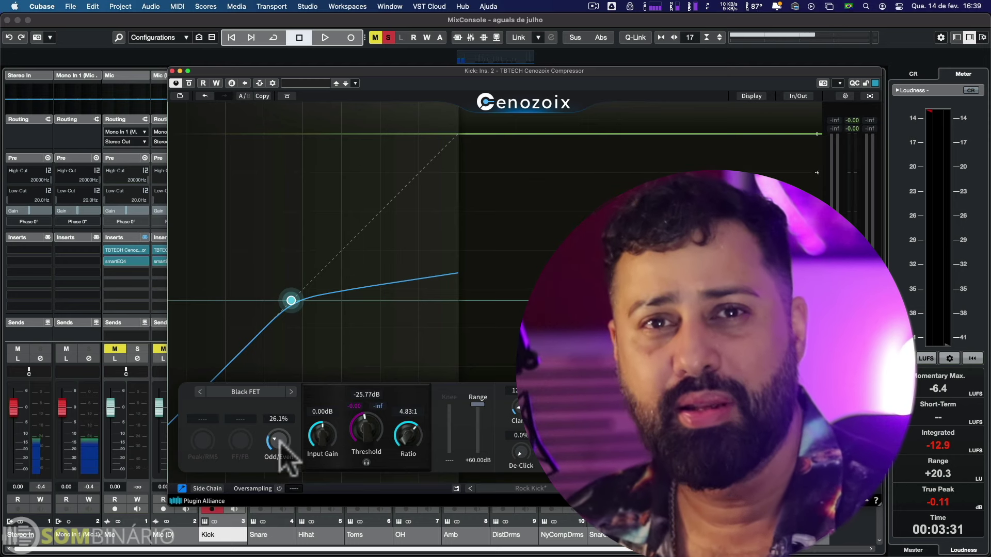
{"action": "left_click", "coordinate": [281, 439]}
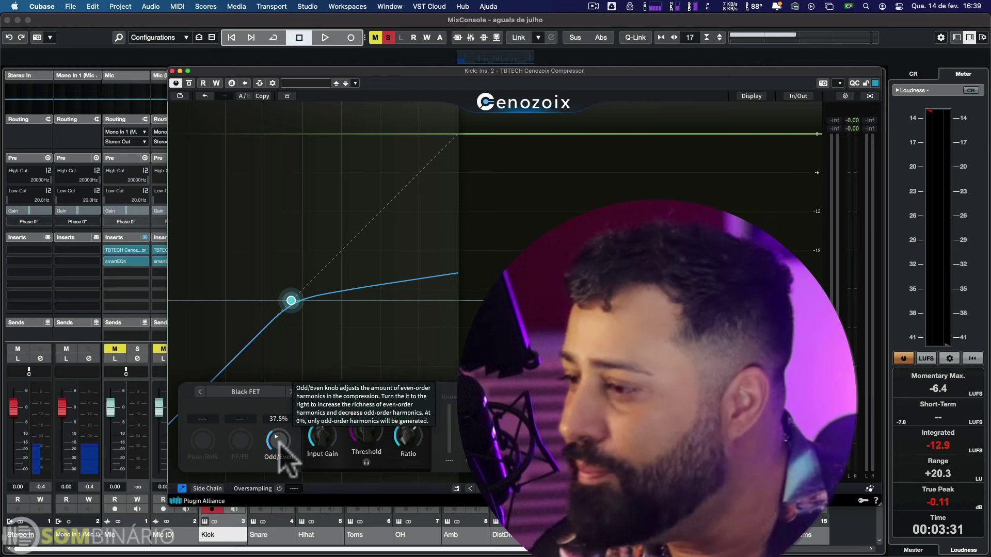
{"action": "mouse_move", "coordinate": [283, 437]}
{"action": "left_mouse_down"}
{"action": "mouse_move", "coordinate": [281, 364]}
{"action": "mouse_move", "coordinate": [276, 443]}
{"action": "mouse_move", "coordinate": [283, 394]}
{"action": "mouse_move", "coordinate": [280, 431]}
{"action": "left_mouse_up"}
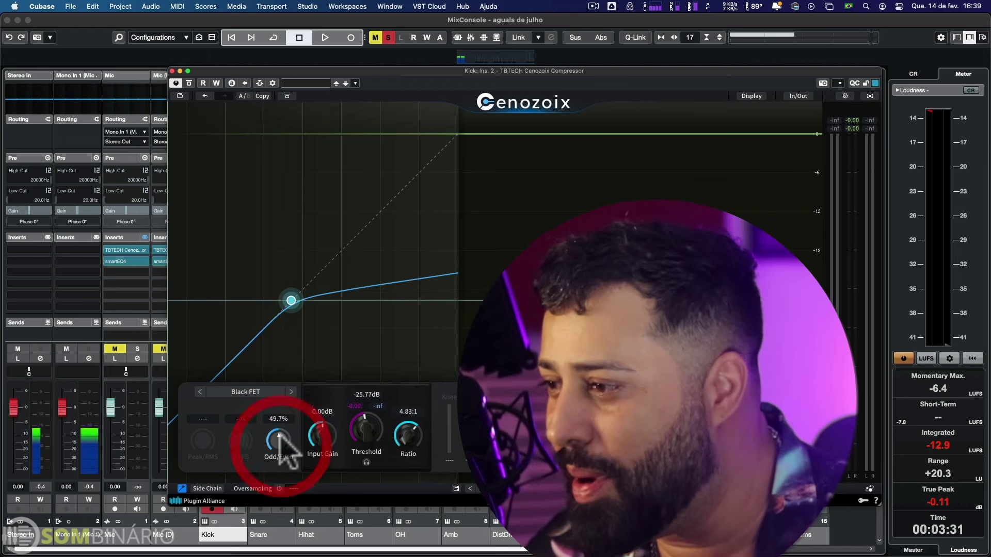
{"action": "mouse_move", "coordinate": [274, 444]}
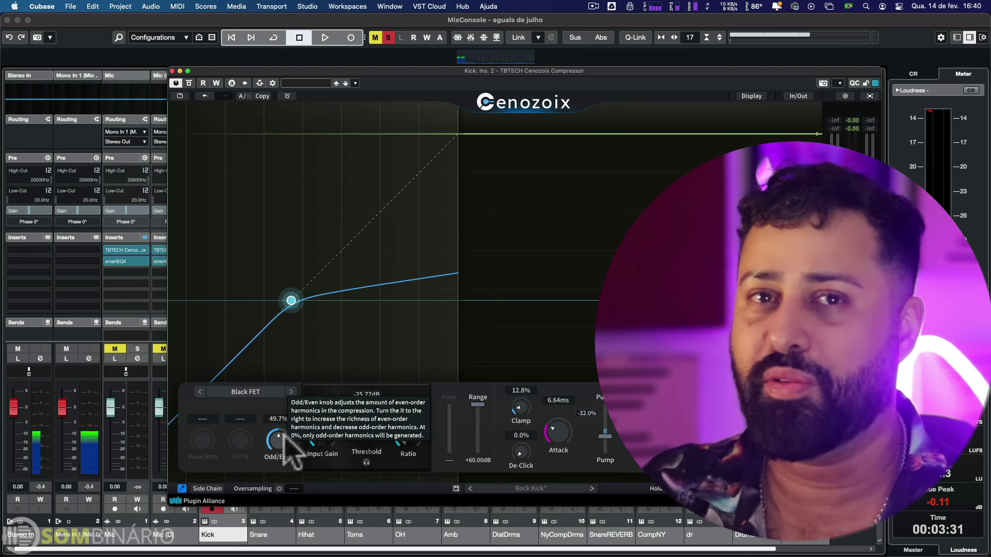
{"action": "left_click_drag", "start_coordinate": [287, 445], "coordinate": [281, 495]}
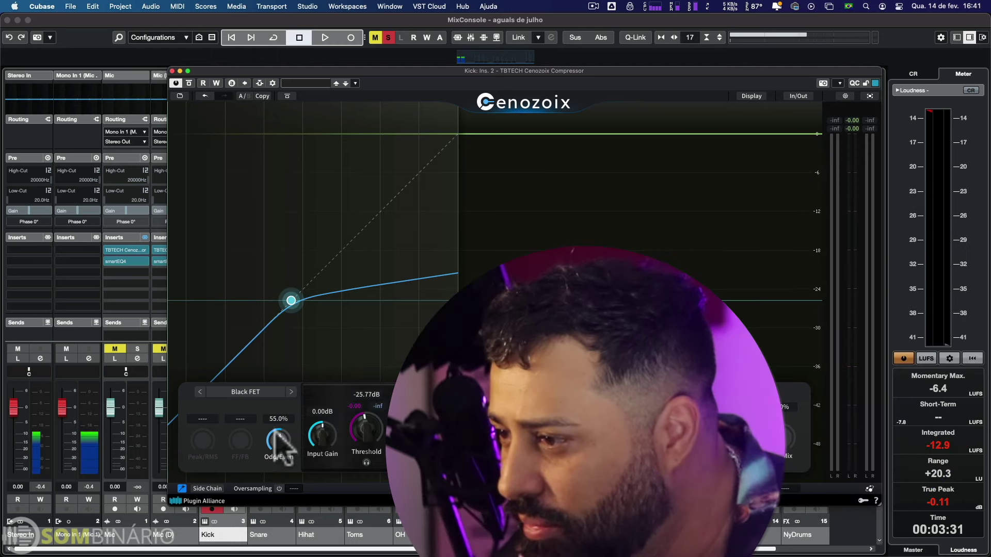
{"action": "left_click_drag", "start_coordinate": [276, 442], "coordinate": [277, 423]}
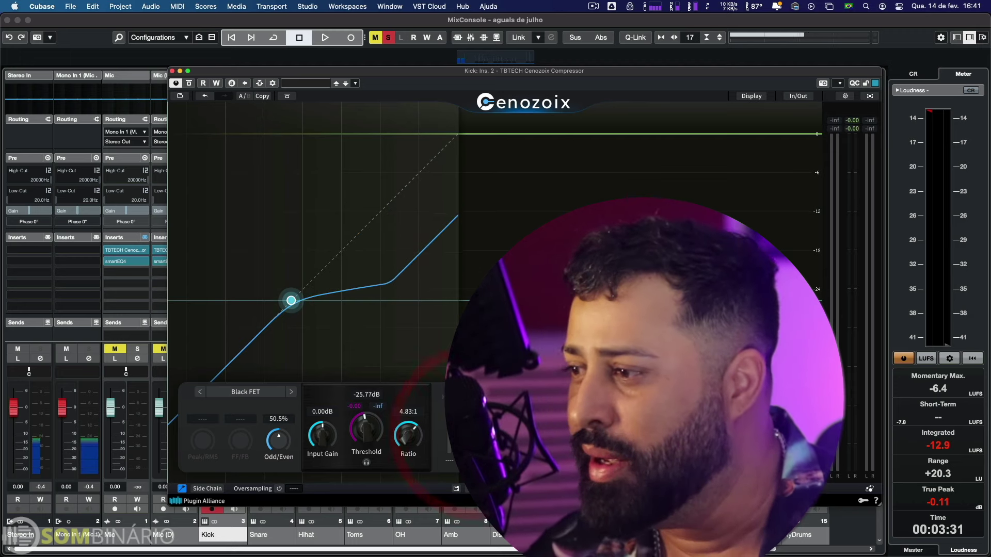
- Play the kick through the Black FET compressor and set the threshold to -25.60 dB
{"action": "key", "text": "space"}
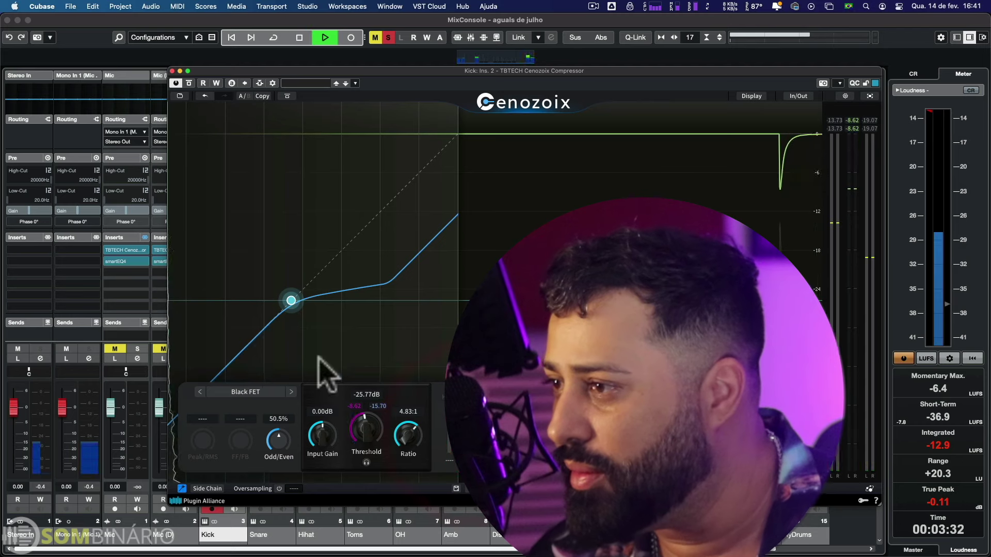
{"action": "mouse_move", "coordinate": [360, 421]}
{"action": "left_mouse_down"}
{"action": "mouse_move", "coordinate": [354, 473]}
{"action": "mouse_move", "coordinate": [320, 420]}
{"action": "mouse_move", "coordinate": [368, 408]}
{"action": "mouse_move", "coordinate": [371, 382]}
{"action": "mouse_move", "coordinate": [385, 400]}
{"action": "left_mouse_up"}
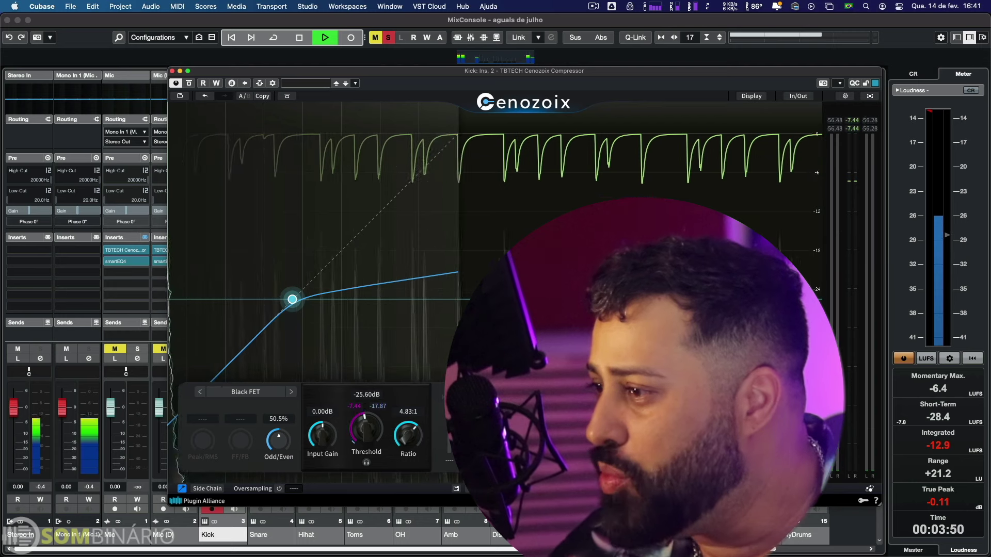
{"action": "key", "text": "space"}
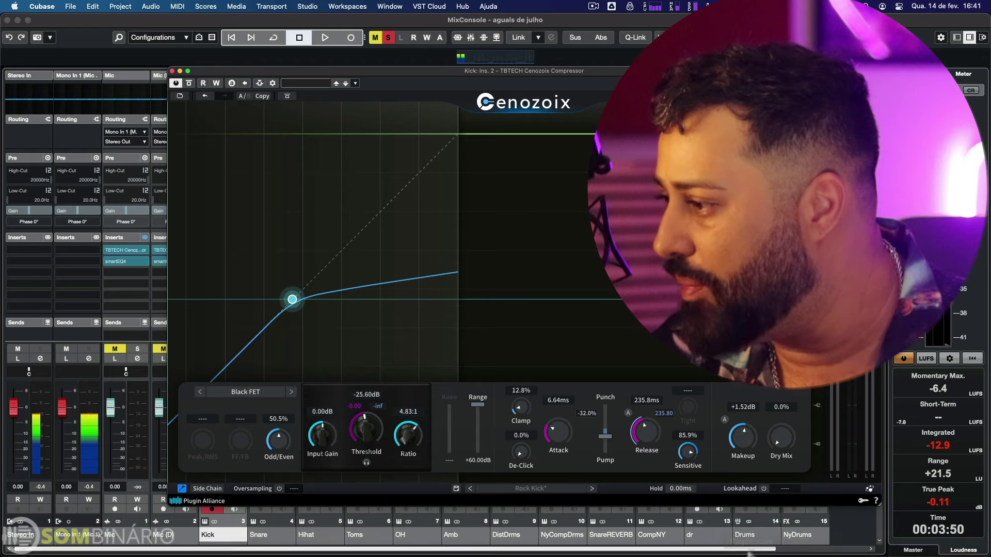
- Switch to PluginDoctor and examine the attack and release response of the Cenozoix Compressor in the Dynamics analysis
{"action": "left_click", "coordinate": [754, 537]}
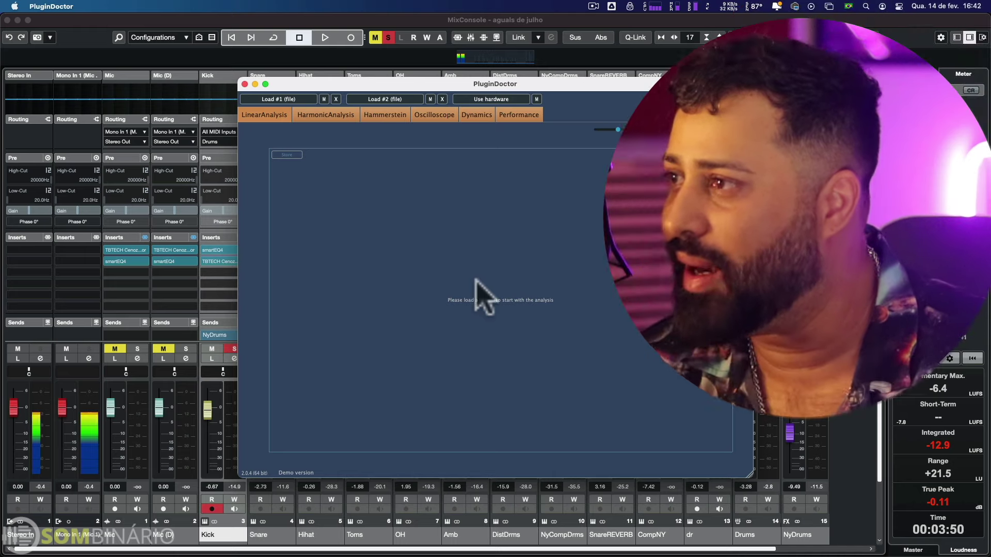
{"action": "left_click", "coordinate": [475, 115]}
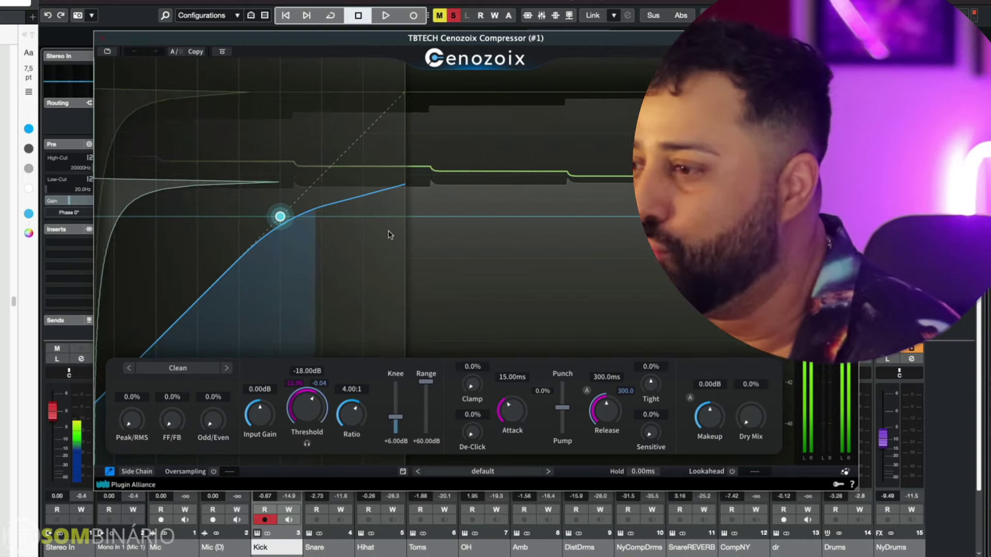
{"action": "left_click_drag", "start_coordinate": [475, 37], "coordinate": [205, 52]}
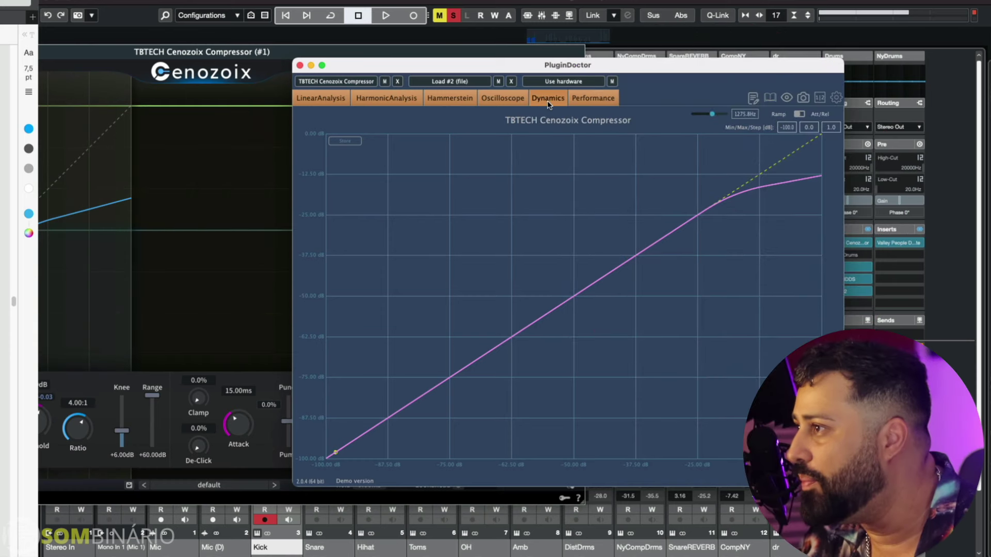
{"action": "left_click", "coordinate": [813, 115]}
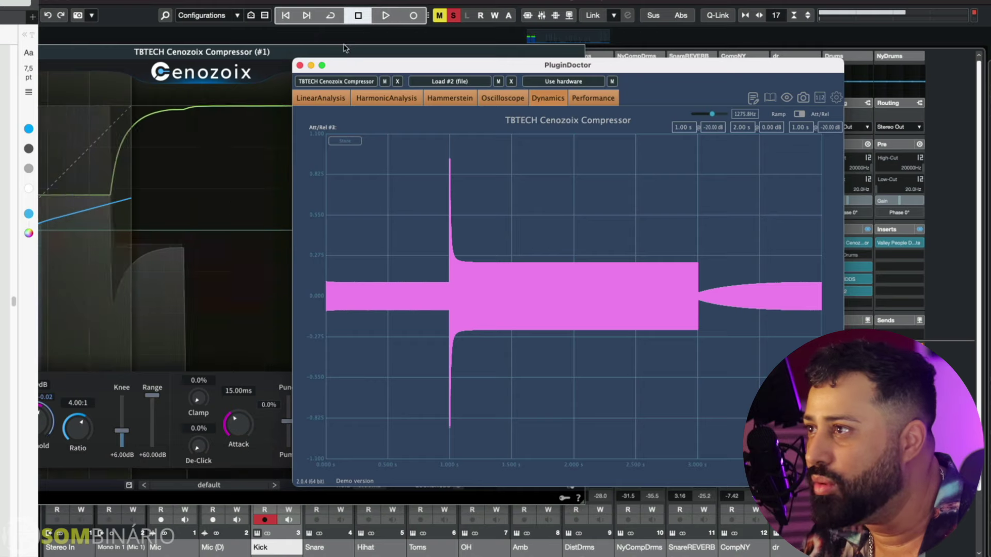
{"action": "left_click_drag", "start_coordinate": [351, 49], "coordinate": [700, 224]}
{"action": "left_click_drag", "start_coordinate": [524, 209], "coordinate": [1, 119]}
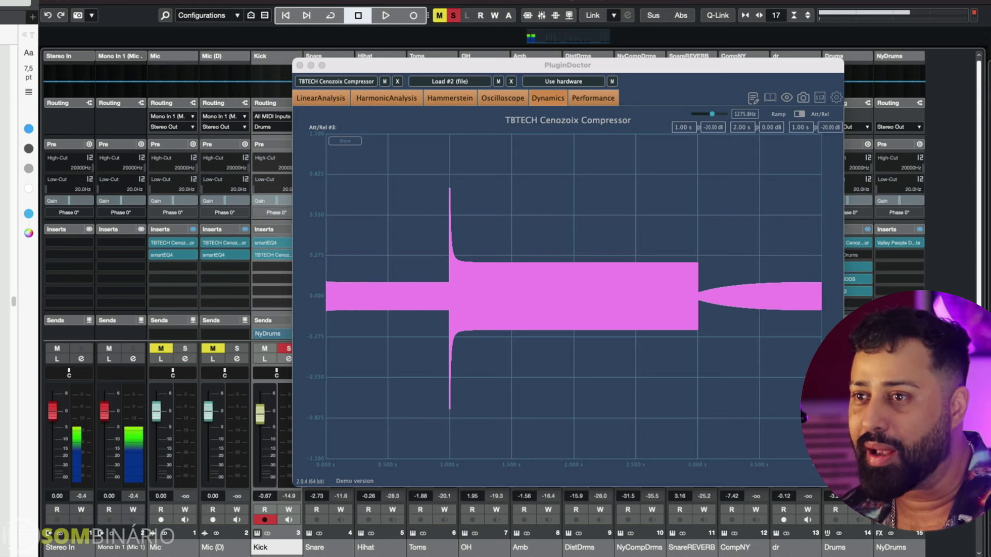
- Bring up the Cenozoix Compressor loaded in PluginDoctor, set Clamp to 19.2% and adjust De-Click
{"action": "left_click", "coordinate": [272, 255]}
{"action": "left_click_drag", "start_coordinate": [376, 29], "coordinate": [376, 296]}
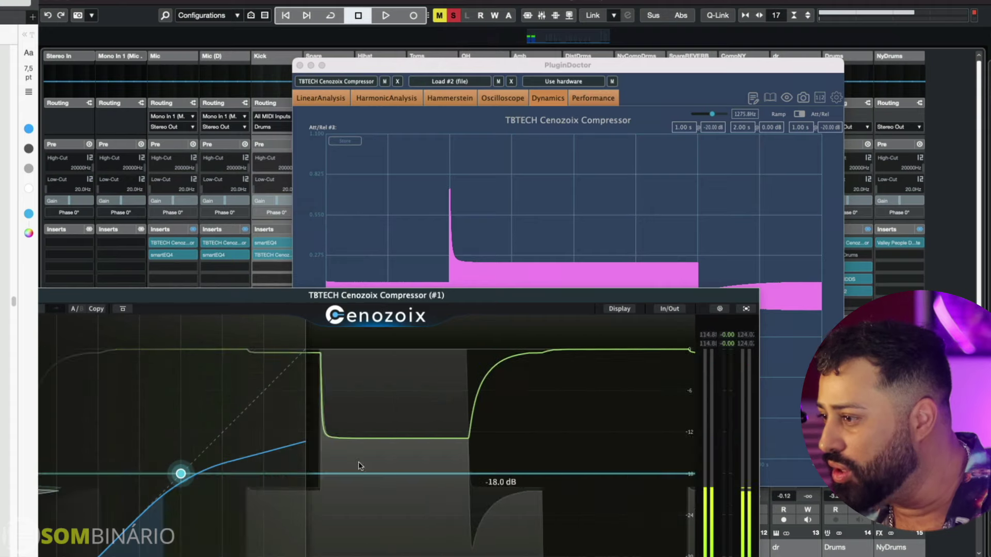
{"action": "left_click_drag", "start_coordinate": [508, 295], "coordinate": [626, 89]}
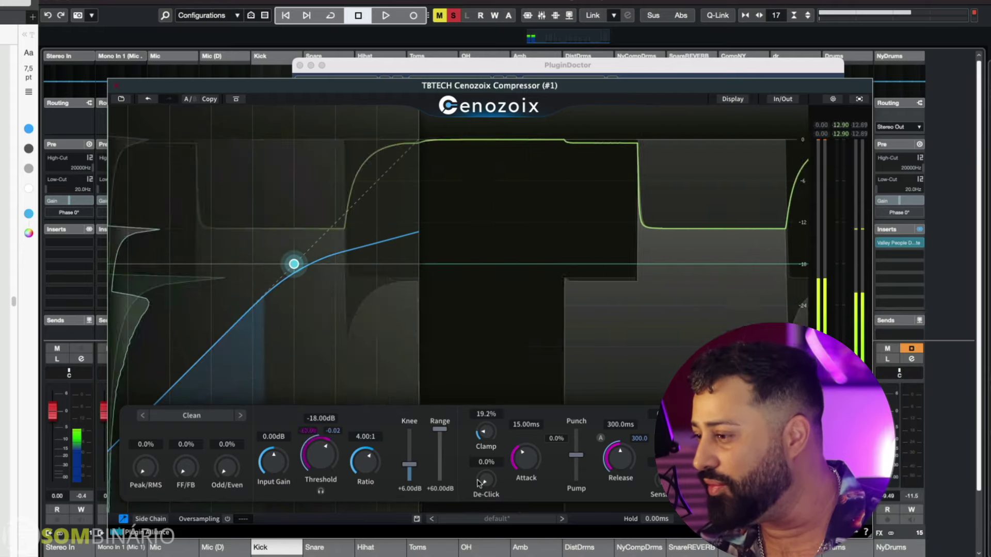
{"action": "left_click_drag", "start_coordinate": [477, 484], "coordinate": [485, 423]}
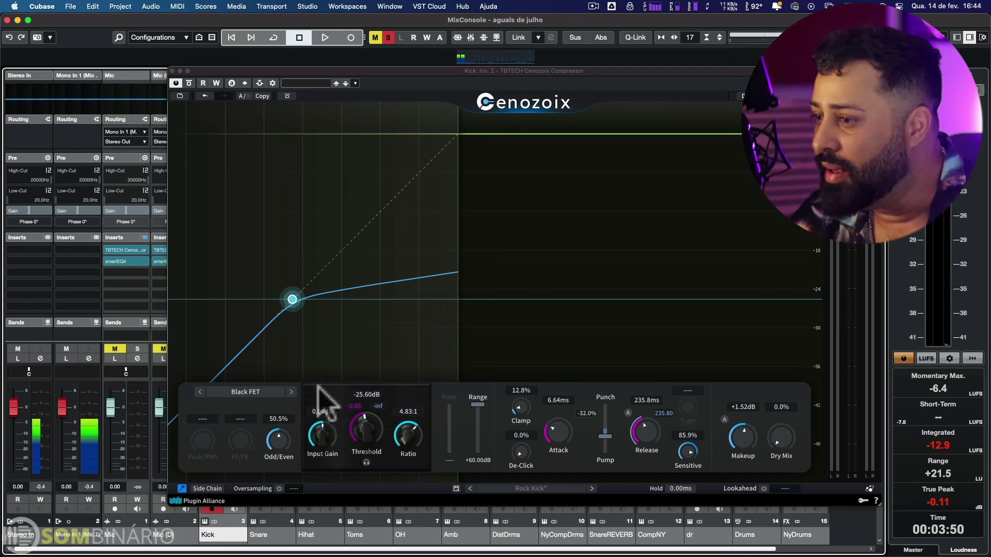
- Switch to Cubase, try the Diode-Bridge style on the kick compressor, and change the style to Brit VCA
{"action": "left_click", "coordinate": [272, 397]}
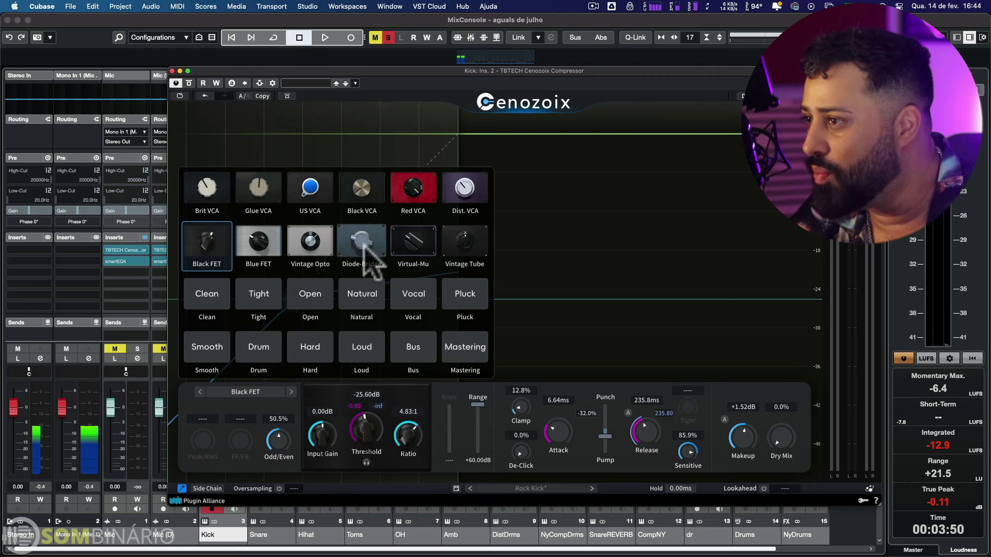
{"action": "left_click", "coordinate": [367, 248]}
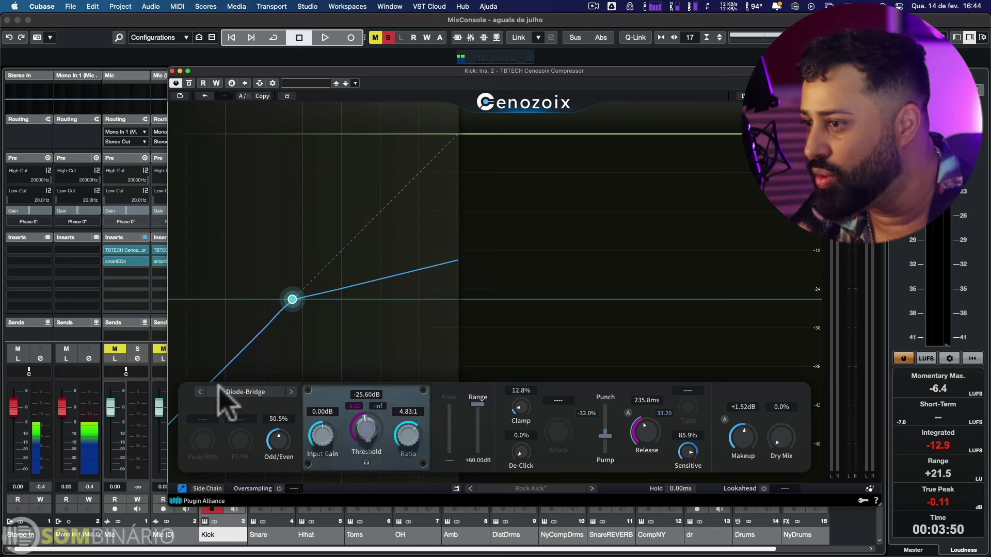
{"action": "left_click", "coordinate": [235, 395]}
{"action": "left_click", "coordinate": [225, 198]}
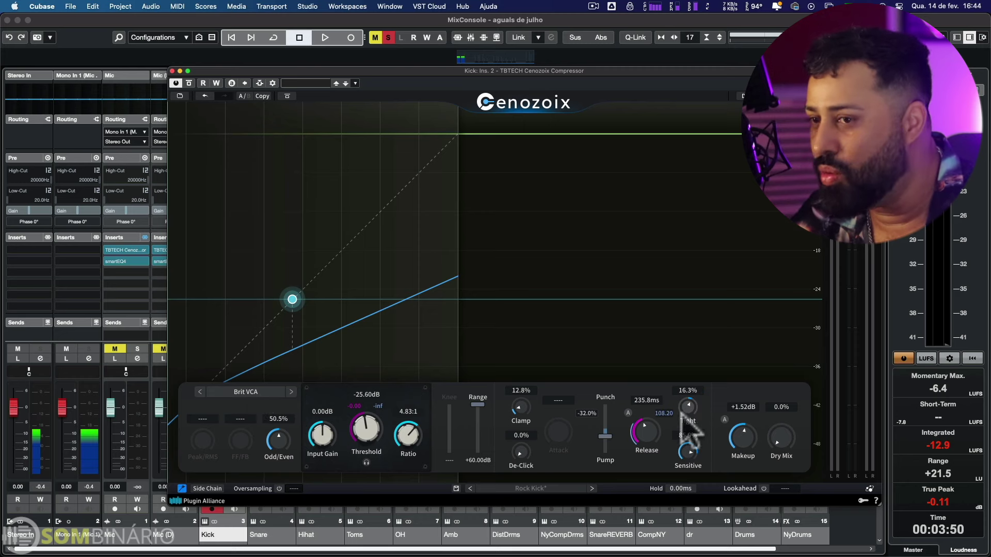
- Set the kick compressor's Tight to 100% and Sensitive to 71.5%, and start playback to audition it
{"action": "left_click_drag", "start_coordinate": [682, 431], "coordinate": [674, 451]}
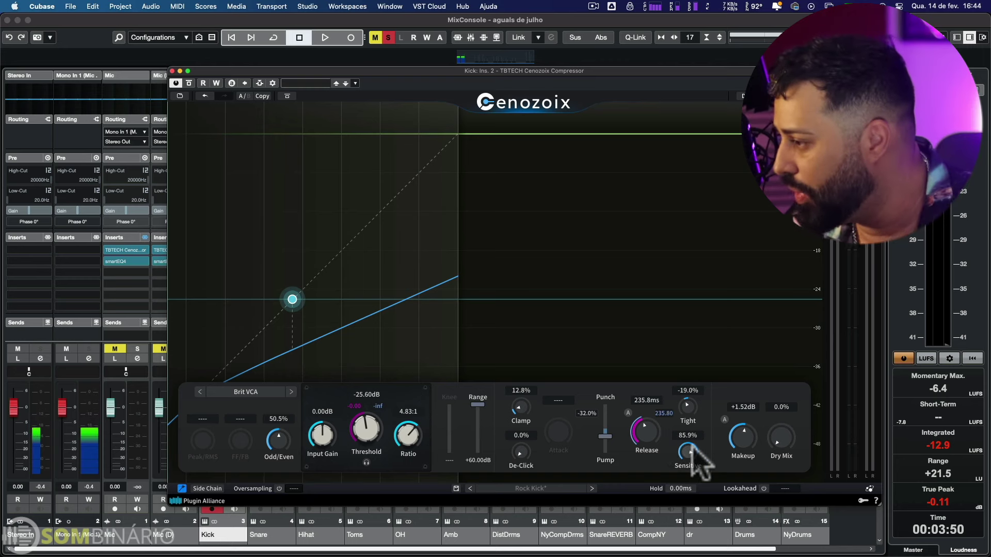
{"action": "left_click_drag", "start_coordinate": [694, 461], "coordinate": [689, 495]}
{"action": "key", "text": "space"}
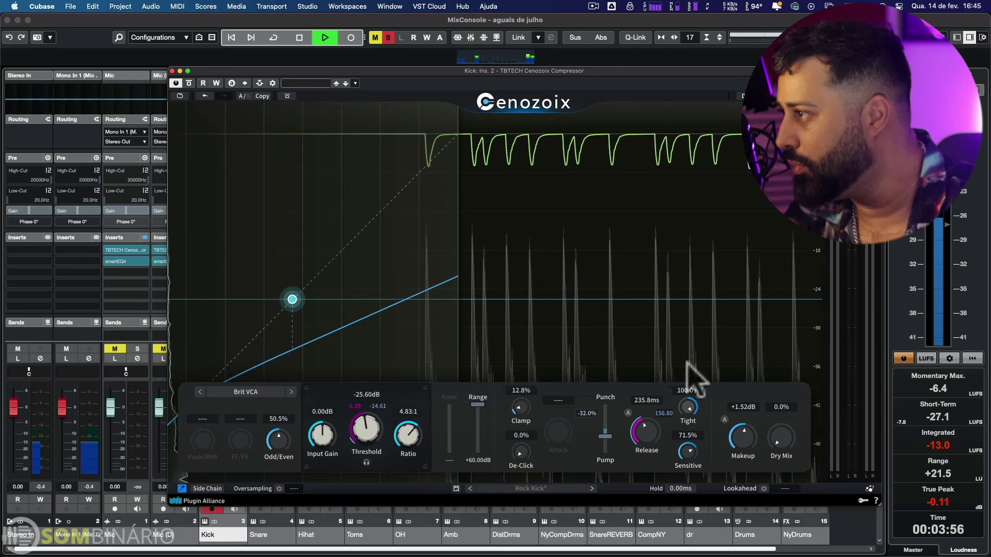
- Set the kick compressor's Tight to 5.9% and Sensitive to 100%, and stop playback
{"action": "left_click_drag", "start_coordinate": [669, 554], "coordinate": [690, 405]}
{"action": "double_click", "coordinate": [694, 460]}
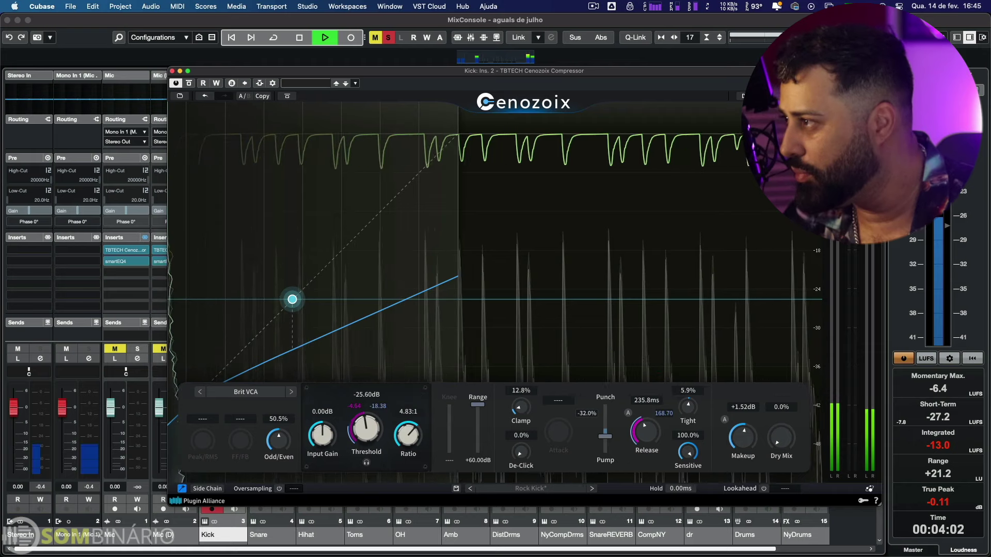
{"action": "key", "text": "space"}
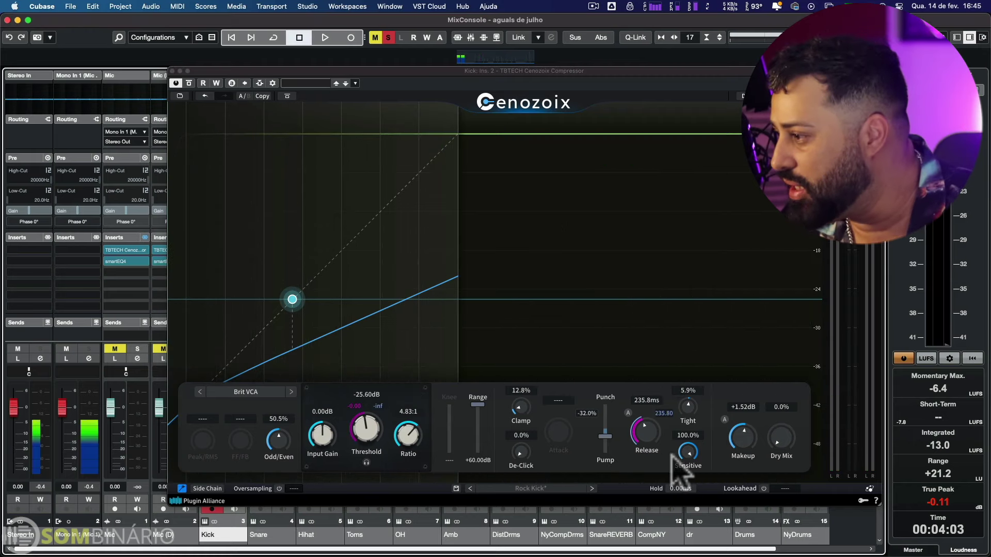
- Lower the kick compressor's Sensitive to 35.5%, and try the Dry Mix control before returning it to 0%
{"action": "left_click_drag", "start_coordinate": [697, 462], "coordinate": [692, 531]}
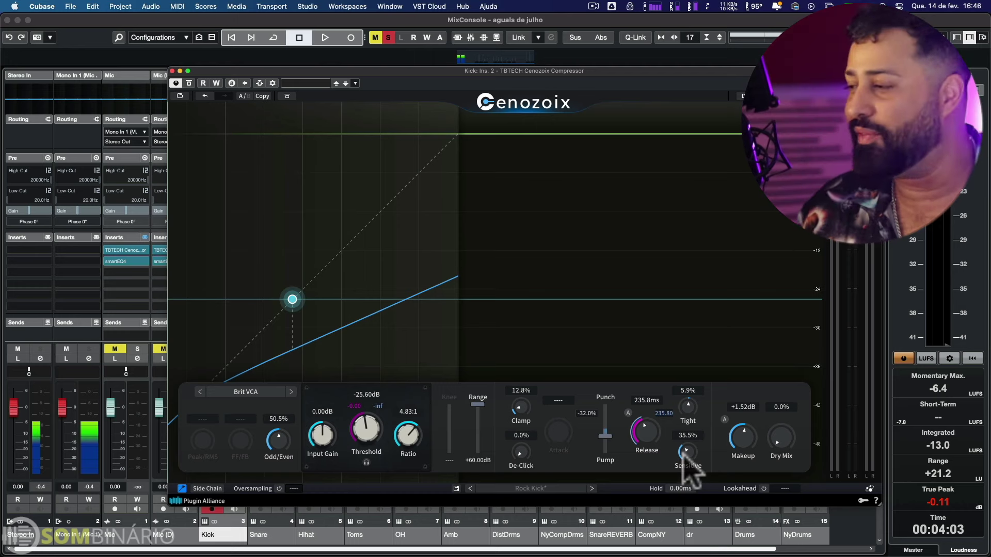
{"action": "mouse_move", "coordinate": [685, 450]}
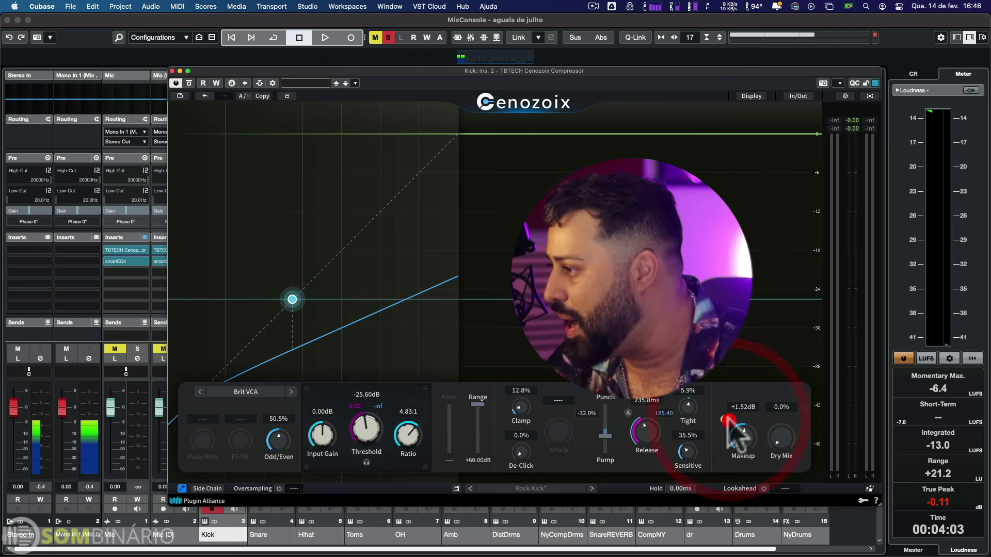
{"action": "left_click_drag", "start_coordinate": [785, 454], "coordinate": [782, 356]}
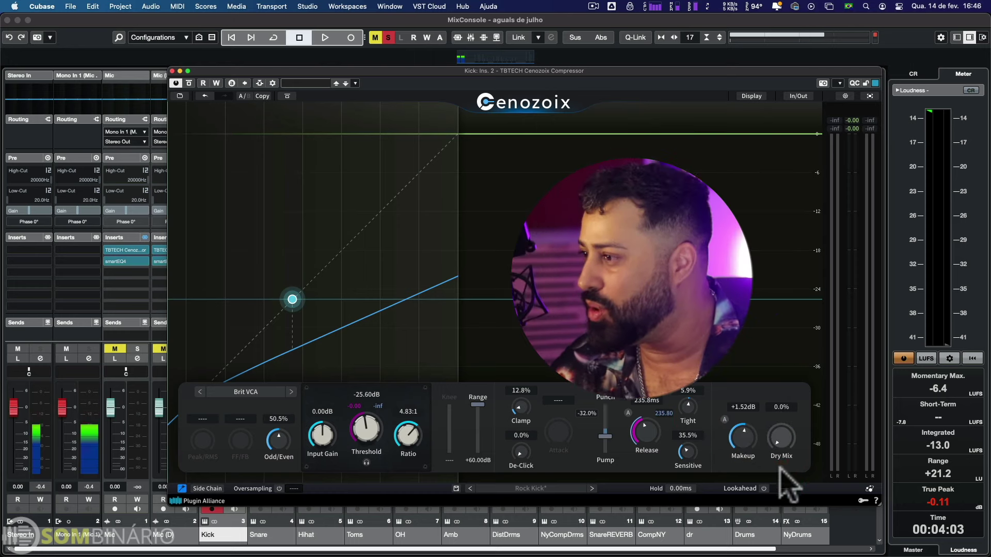
{"action": "left_click_drag", "start_coordinate": [781, 472], "coordinate": [781, 521]}
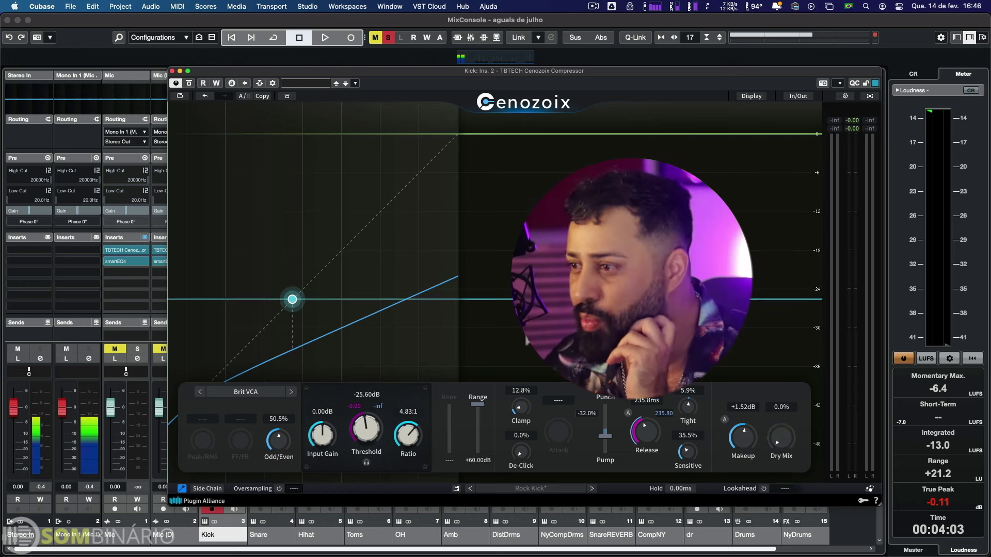
- Change the kick compressor to US VCA with FF/FB at about 49%, and switch it to Clean and adjust Peak/RMS
{"action": "left_click", "coordinate": [247, 396]}
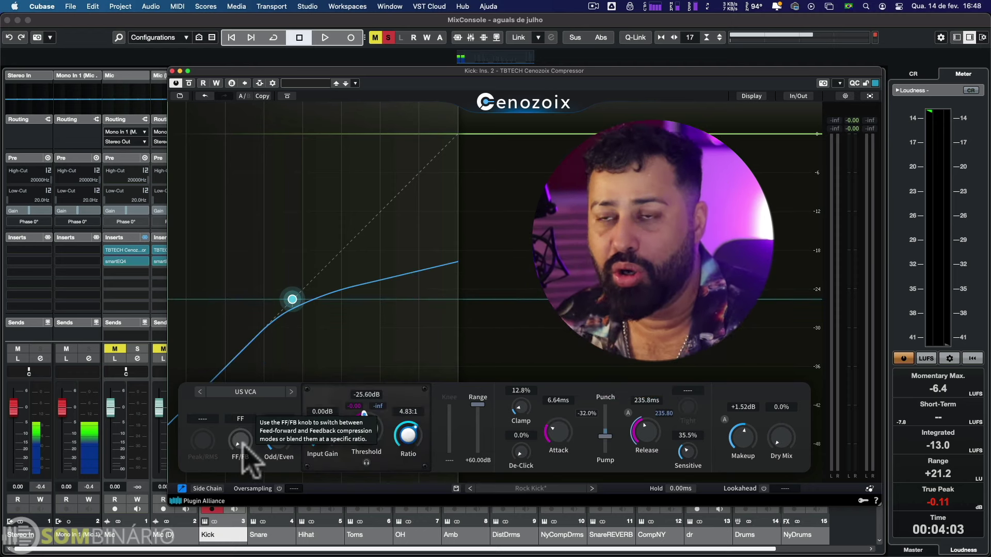
{"action": "left_click_drag", "start_coordinate": [248, 454], "coordinate": [244, 426]}
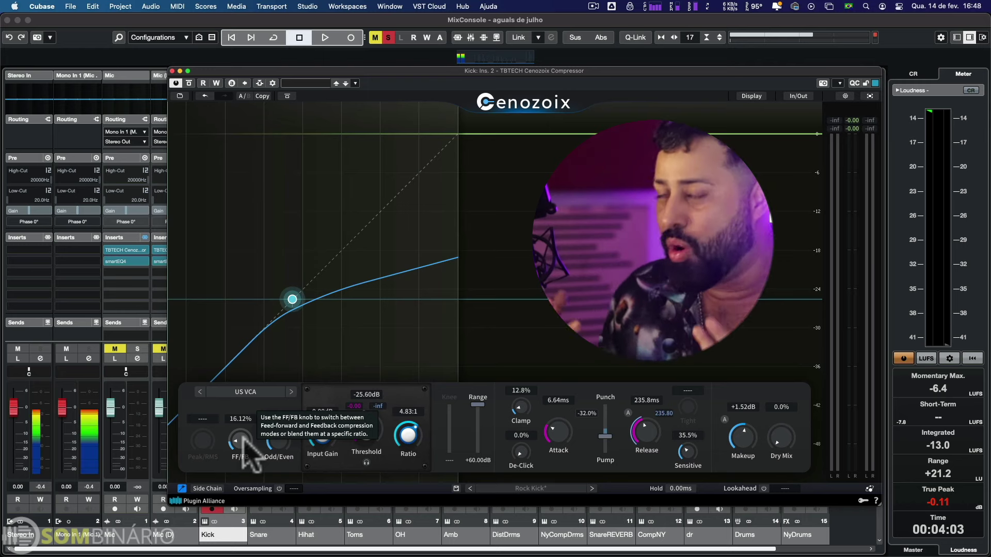
{"action": "left_click_drag", "start_coordinate": [243, 439], "coordinate": [243, 401]}
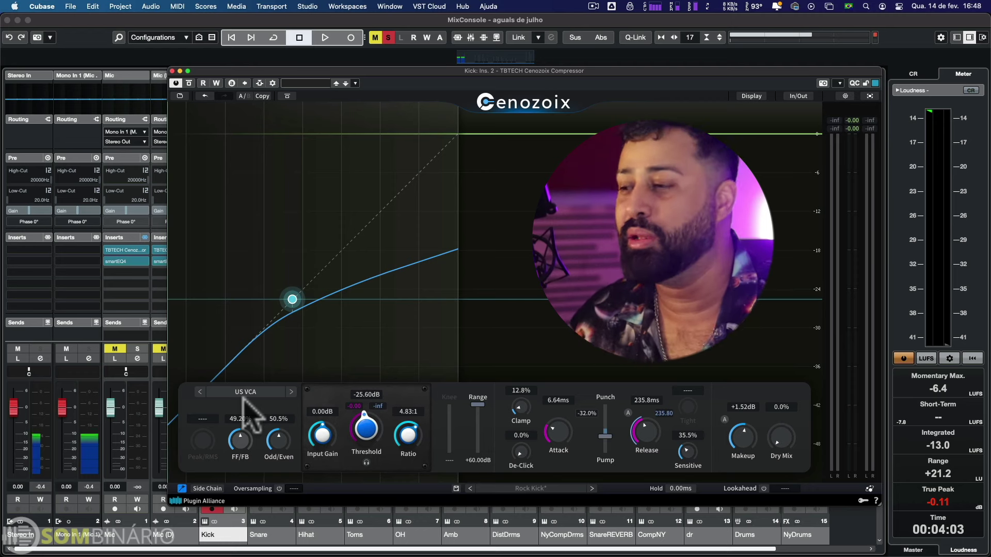
{"action": "left_click", "coordinate": [243, 398]}
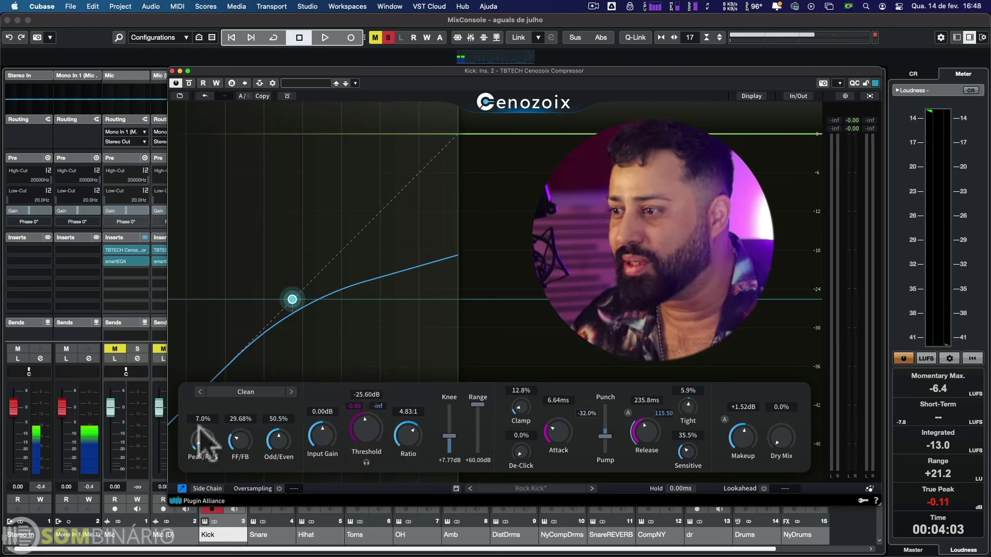
{"action": "left_click_drag", "start_coordinate": [198, 411], "coordinate": [199, 392]}
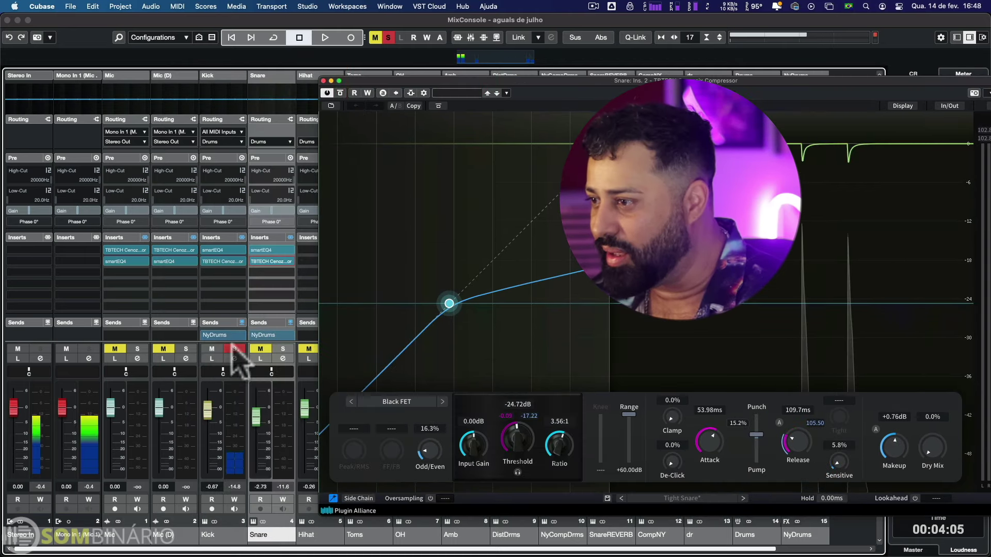
- Solo the snare instead of the kick, and audition it with the Cenozoix Compressor bypassed and re-enabled
{"action": "left_click", "coordinate": [234, 349]}
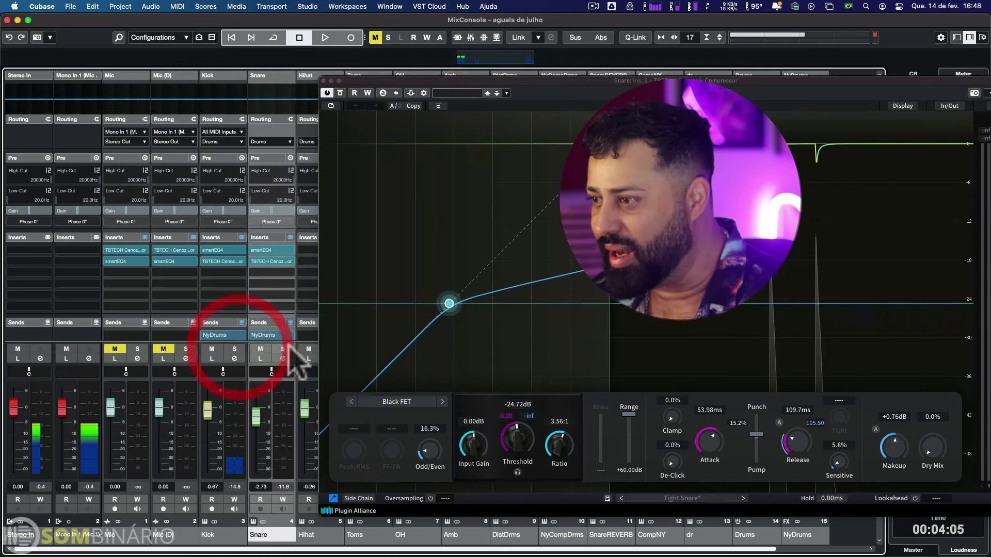
{"action": "left_click", "coordinate": [283, 349]}
{"action": "key", "text": "space"}
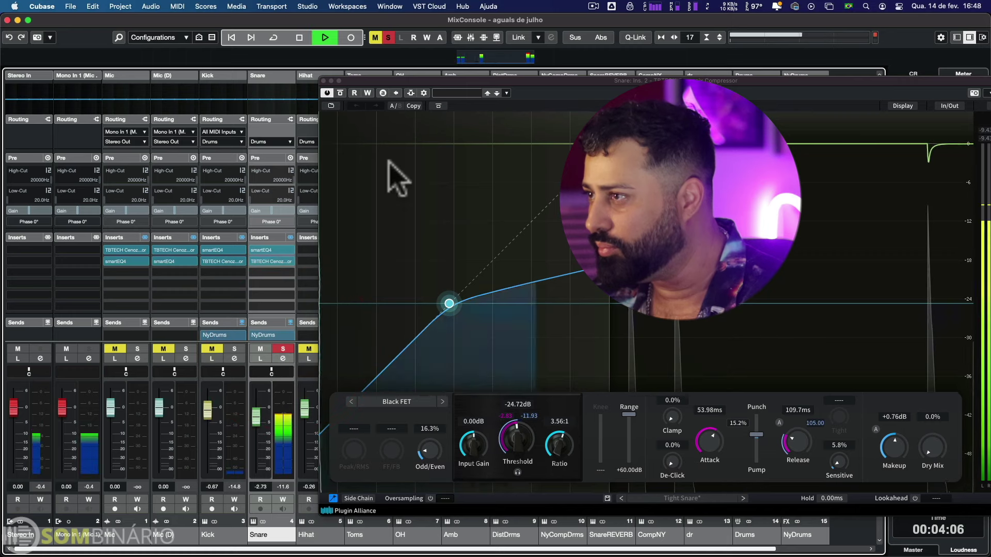
{"action": "left_click", "coordinate": [340, 93]}
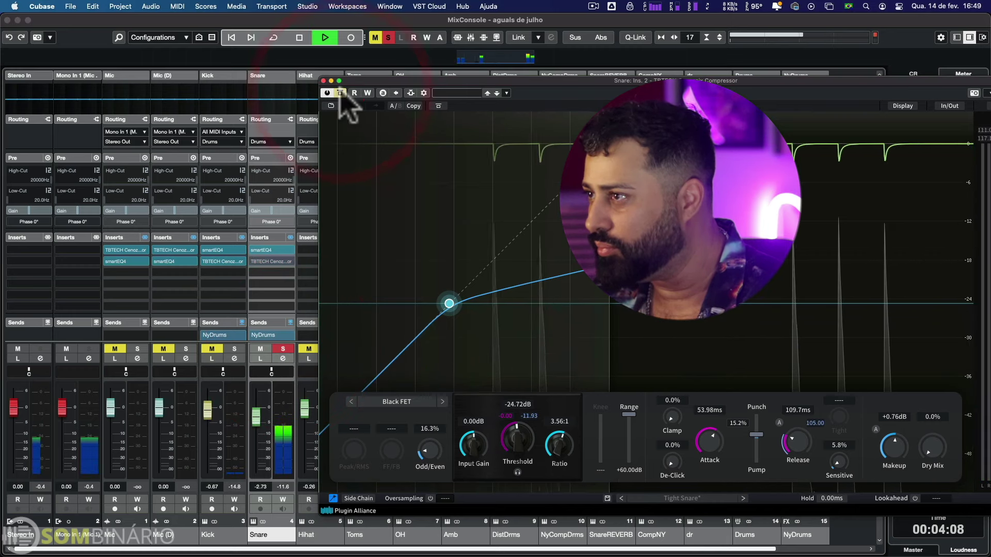
{"action": "left_click", "coordinate": [340, 93]}
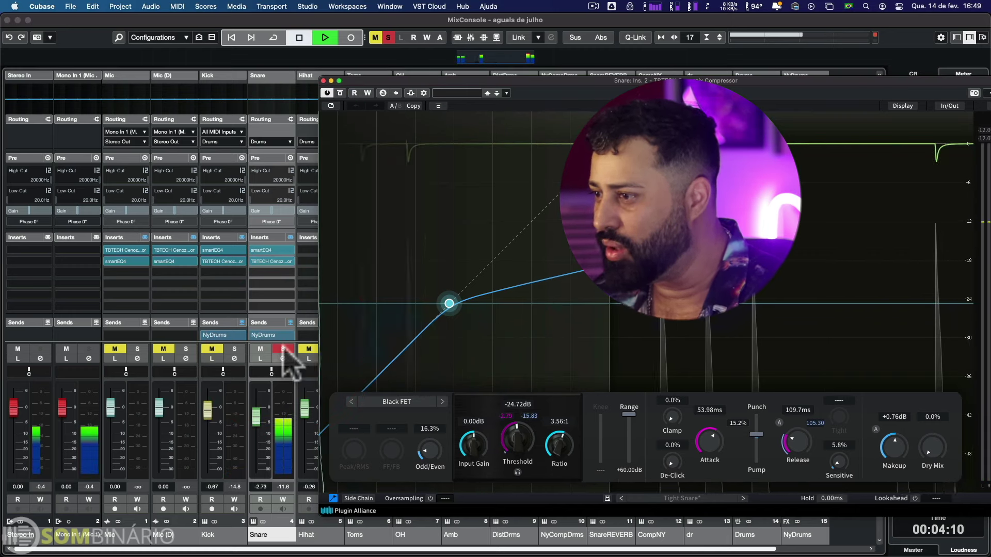
{"action": "key", "text": "space"}
- Clear the snare solo, solo the Drums bus during playback, and open its Cenozoix Compressor insert
{"action": "left_click", "coordinate": [284, 349]}
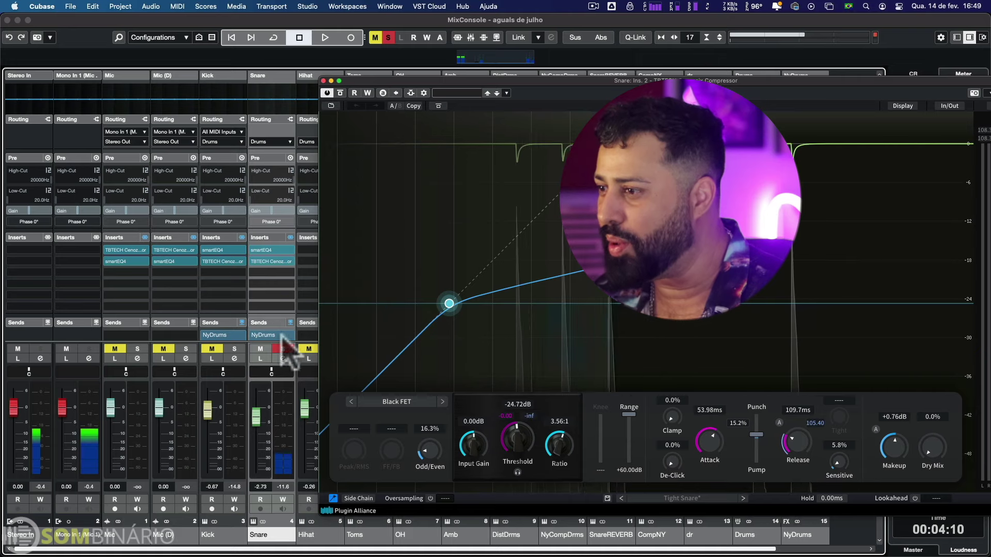
{"action": "left_click", "coordinate": [284, 349]}
{"action": "key", "text": "space"}
{"action": "scroll", "coordinate": [658, 550], "scroll_direction": "right", "scroll_amount": 2}
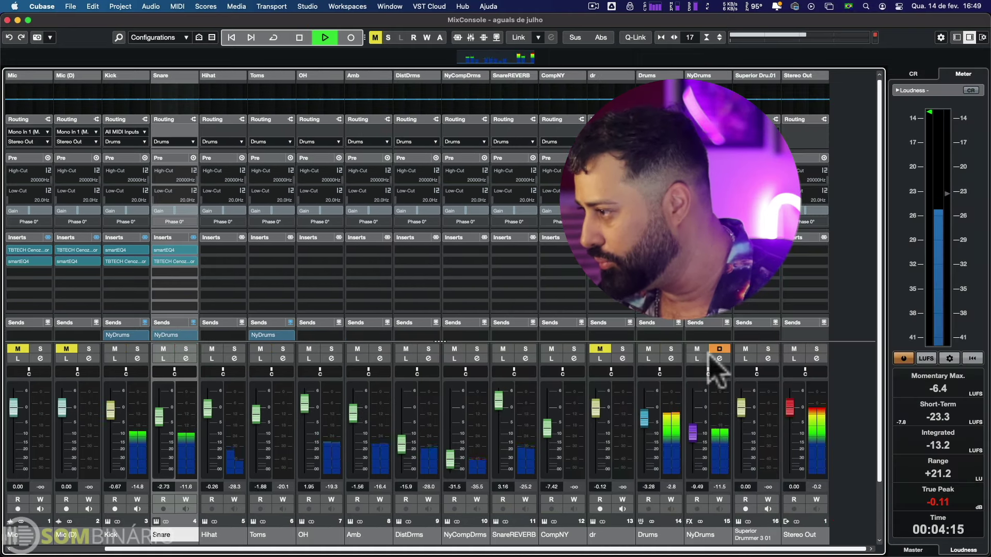
{"action": "left_click", "coordinate": [670, 349]}
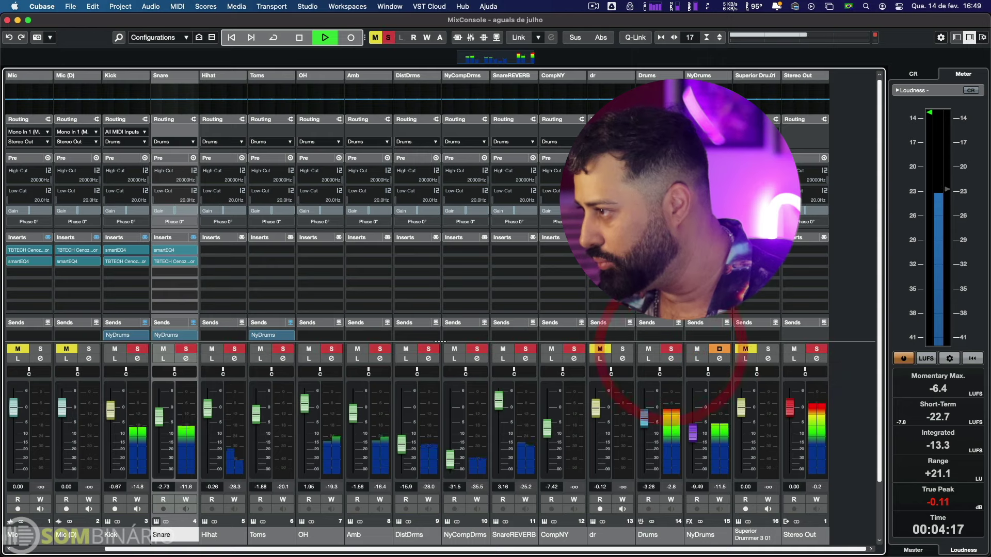
{"action": "left_click", "coordinate": [658, 250]}
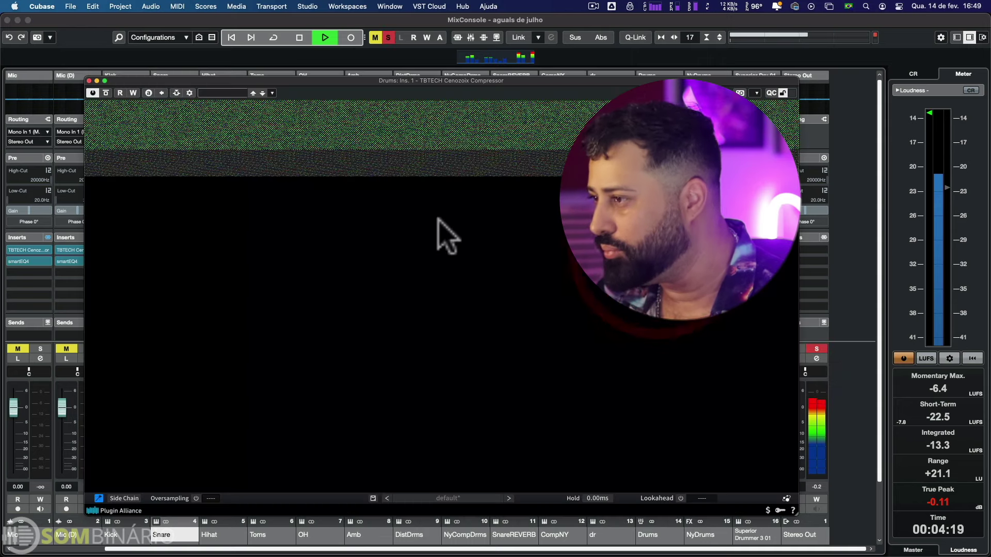
- Compare the drum bus with its Cenozoix Compressor bypassed and active, and stop playback
{"action": "left_click", "coordinate": [106, 93]}
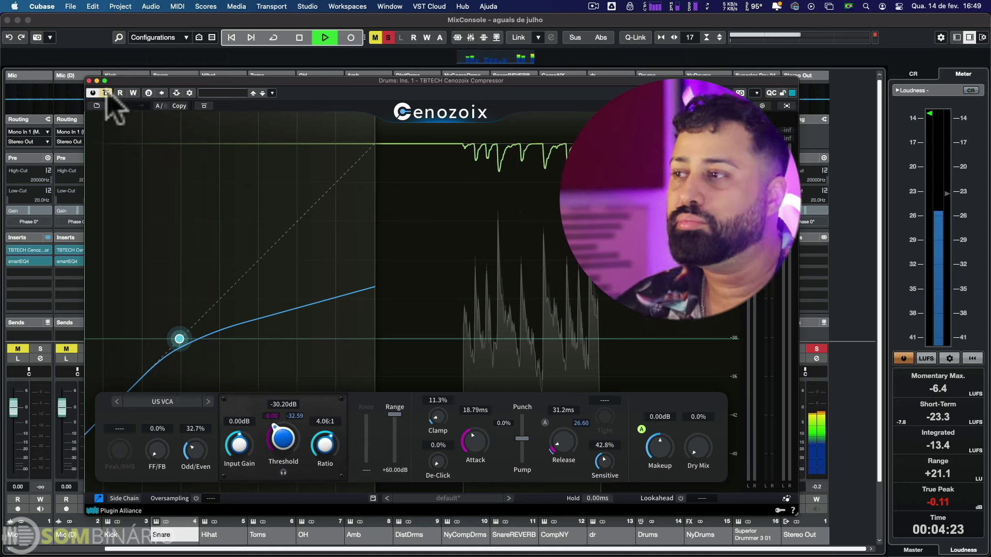
{"action": "left_click", "coordinate": [106, 93]}
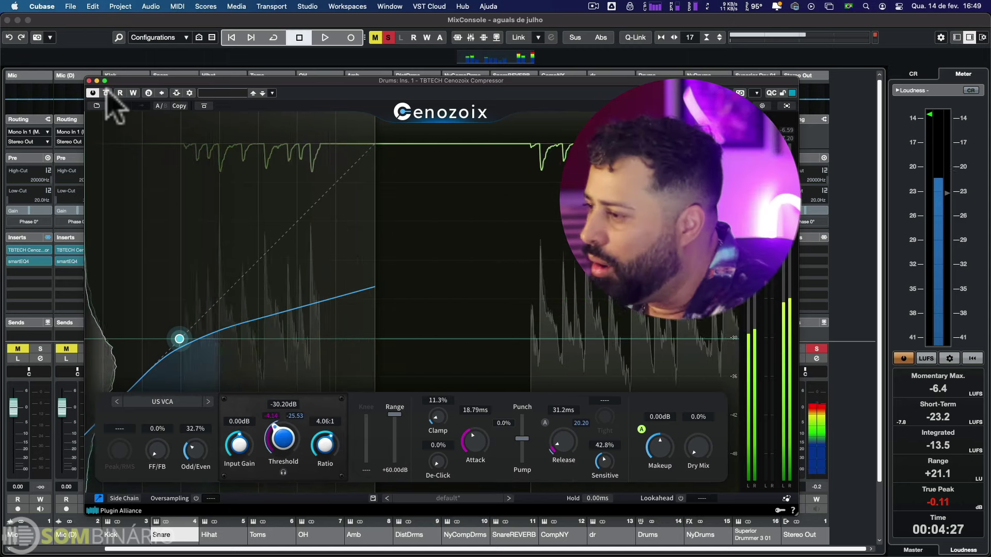
{"action": "key", "text": "space"}
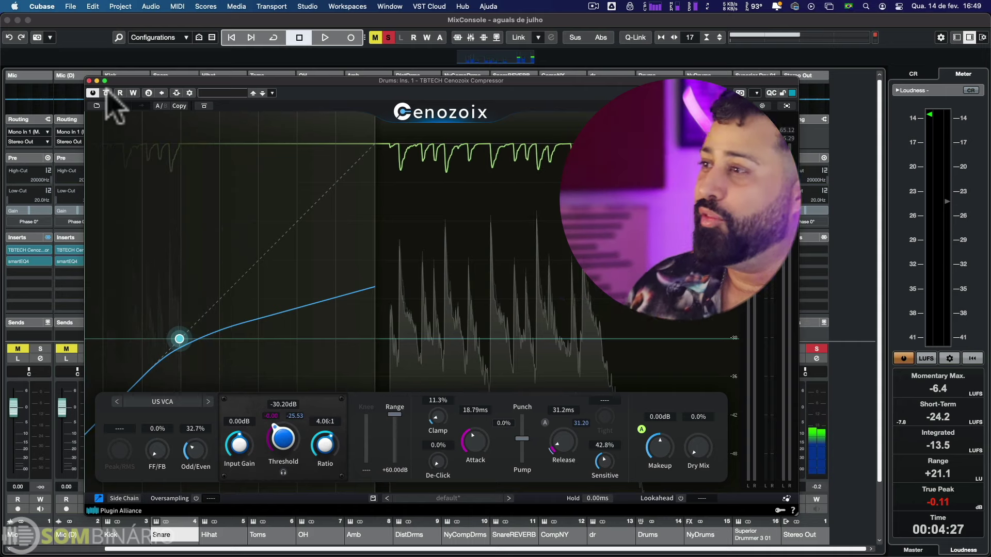
{"action": "left_click", "coordinate": [498, 316]}
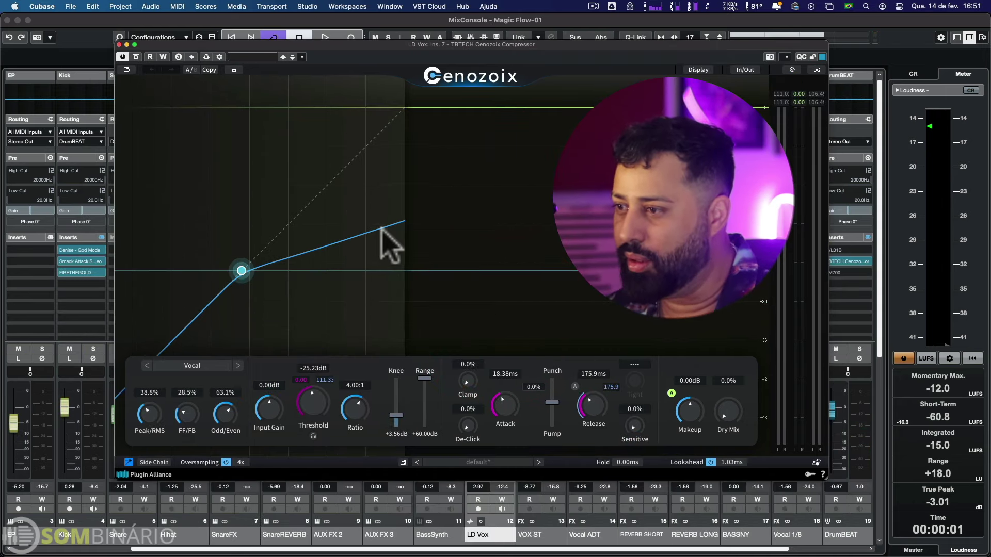
- Look through the style list of the LD Vox compressor, keep the Vocal style, and start playback
{"action": "left_click", "coordinate": [227, 364]}
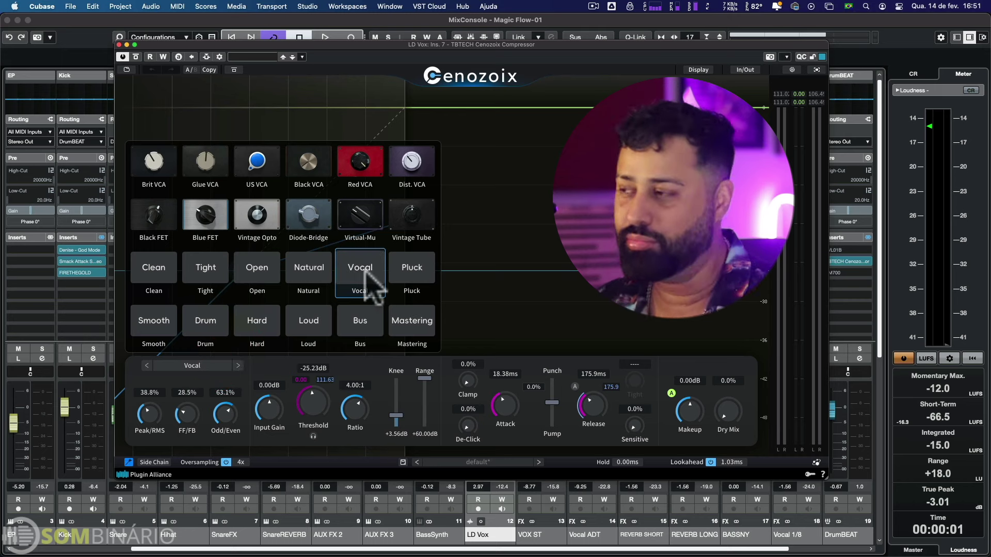
{"action": "left_click", "coordinate": [556, 243]}
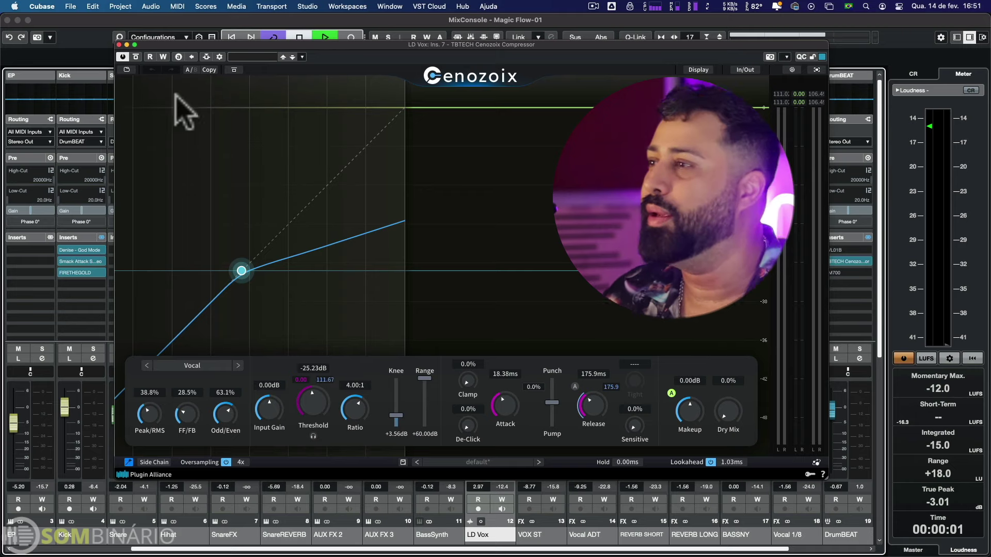
{"action": "key", "text": "space"}
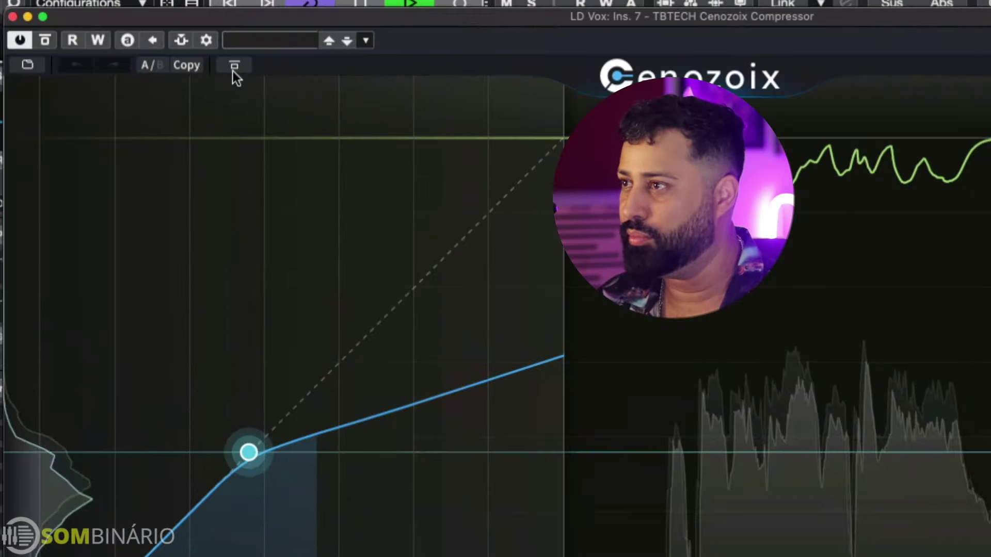
- Compare the lead vocal in the mix by repeatedly toggling the Cenozoix Compressor's own bypass, and stop playback
{"action": "left_click", "coordinate": [234, 70]}
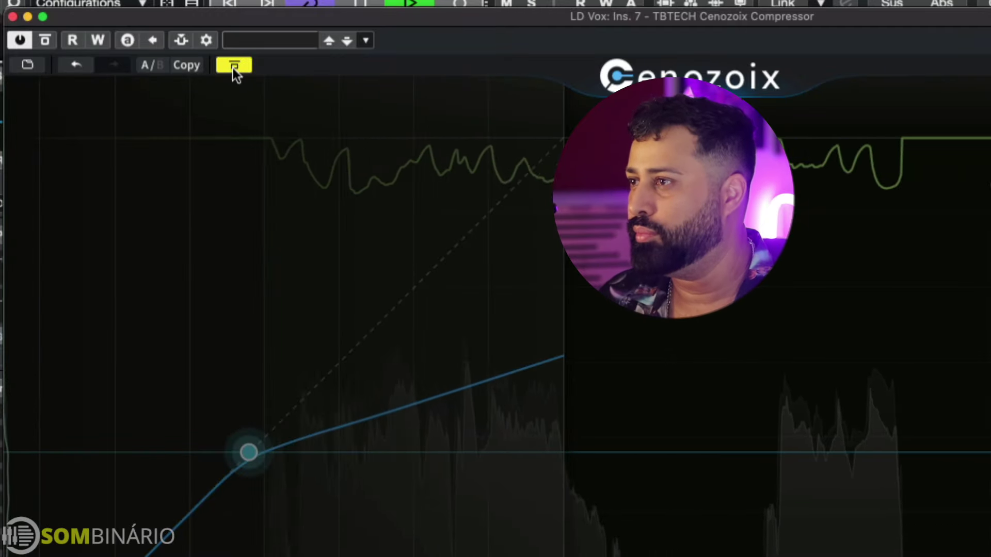
{"action": "left_click", "coordinate": [233, 66]}
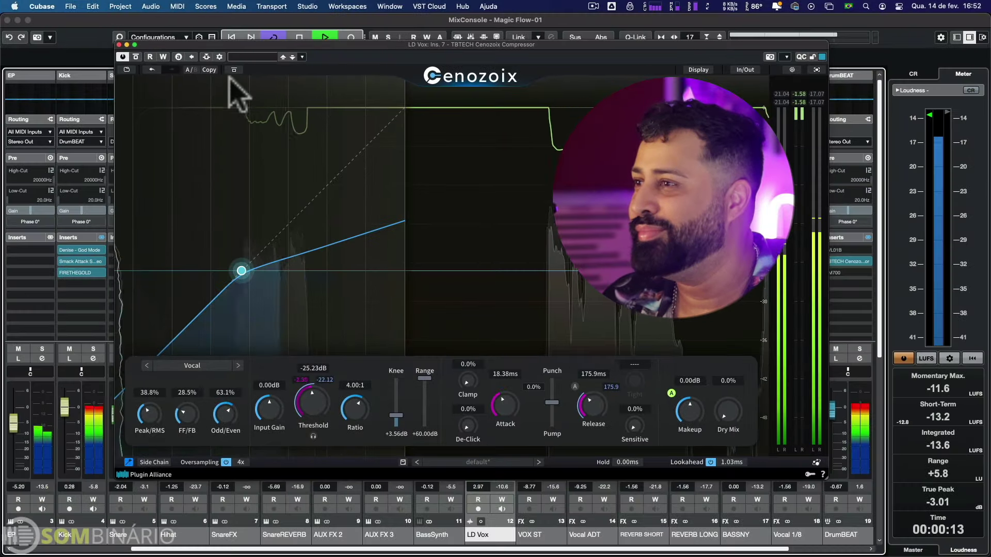
{"action": "left_click", "coordinate": [238, 69]}
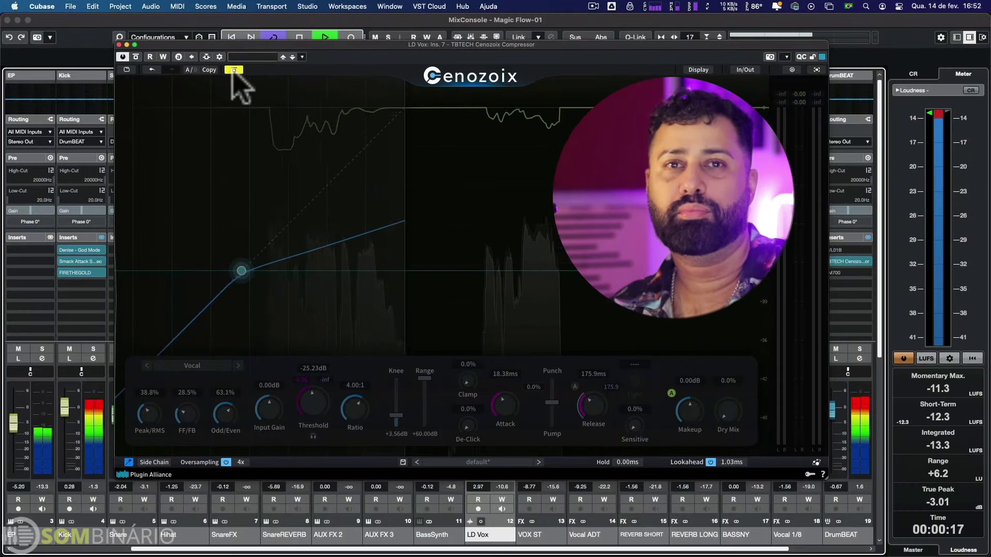
{"action": "left_click", "coordinate": [233, 70]}
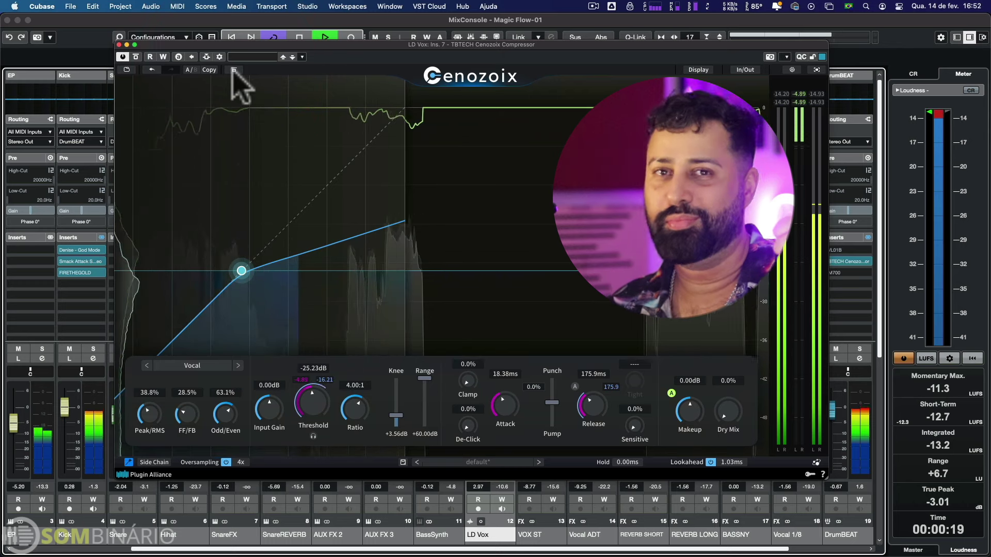
{"action": "left_click", "coordinate": [233, 69]}
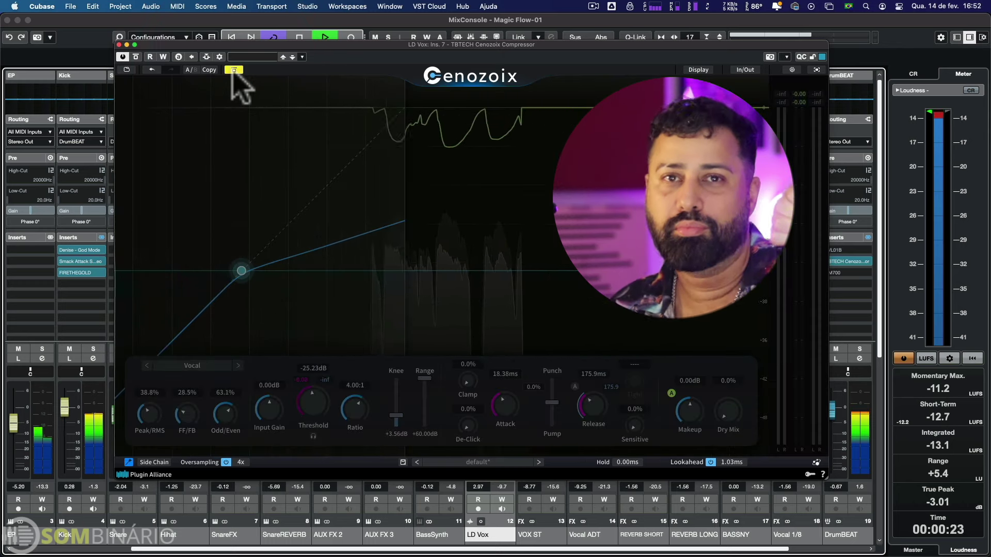
{"action": "left_click", "coordinate": [233, 71]}
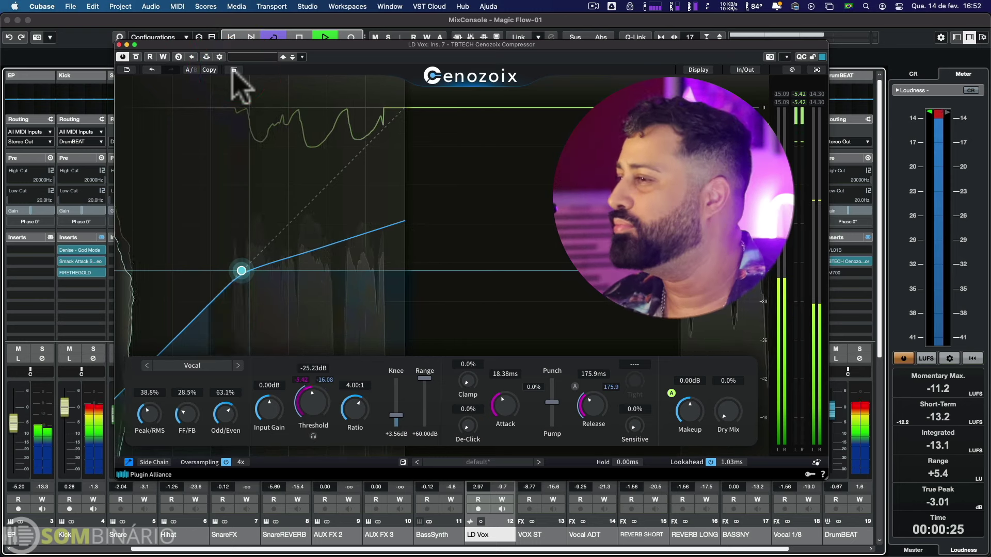
{"action": "key", "text": "space"}
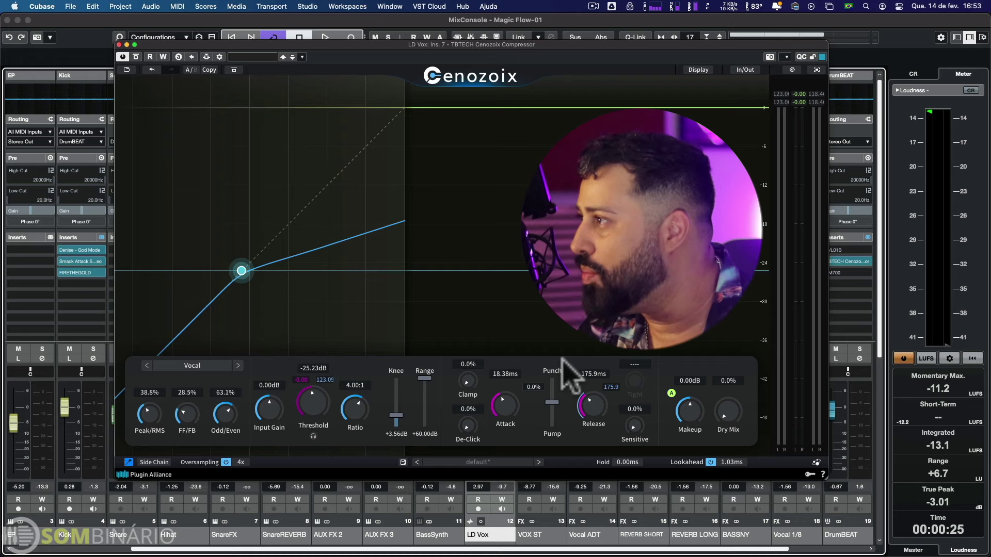
- Open the Cenozoix Compressor's settings and view the GUI and Themes options
{"action": "left_click", "coordinate": [790, 69]}
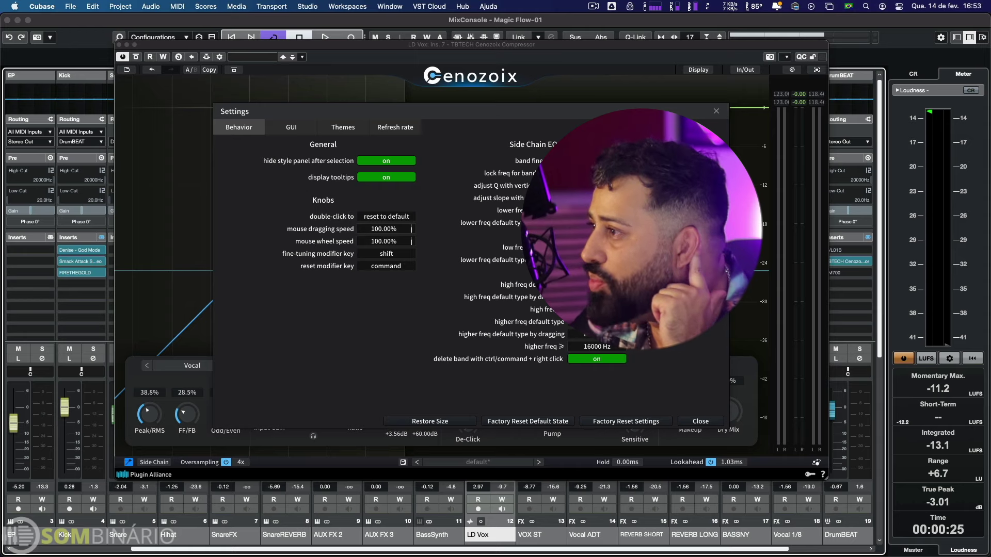
{"action": "left_click", "coordinate": [291, 127]}
{"action": "left_click", "coordinate": [342, 127]}
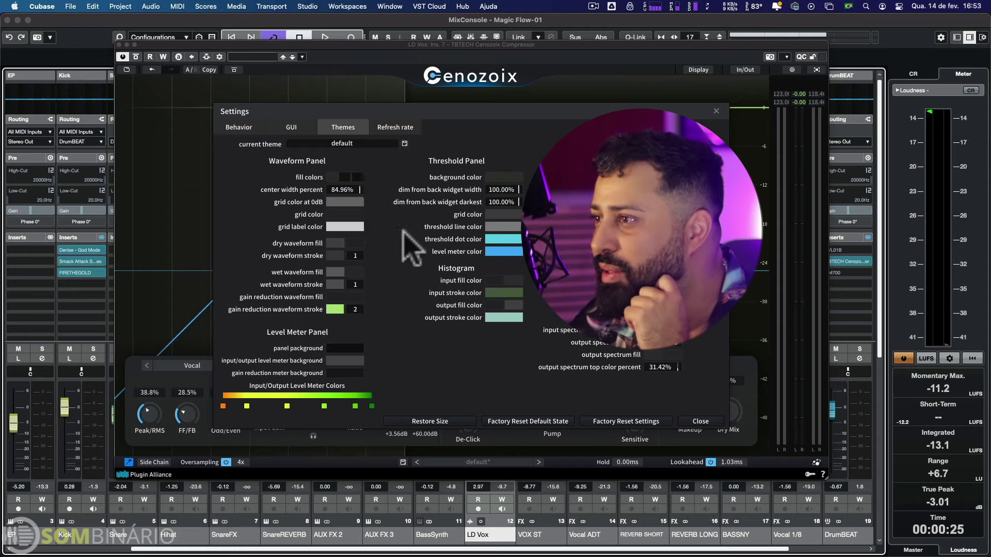
- Close the Cenozoix settings and the LD Vox compressor window
{"action": "key", "text": "Escape"}
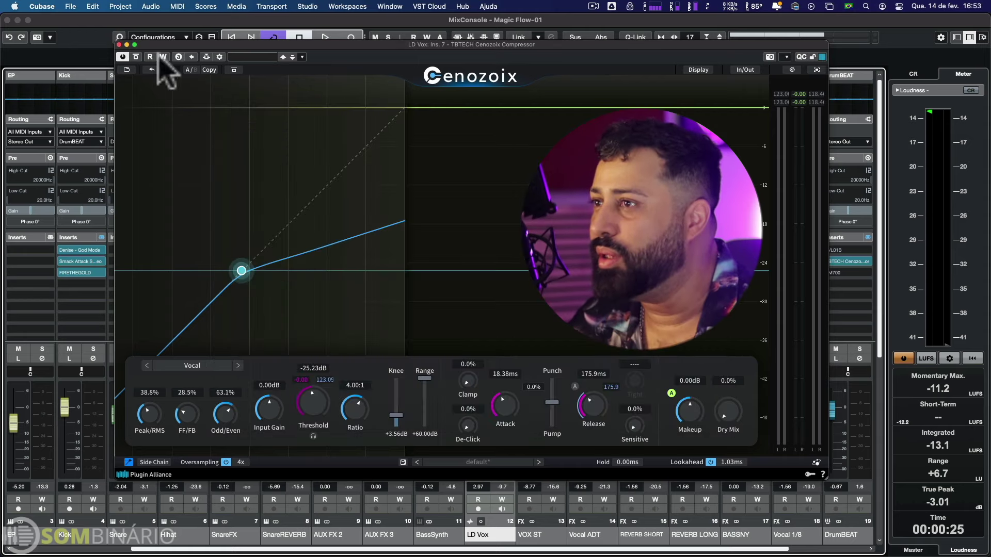
{"action": "left_click", "coordinate": [120, 45]}
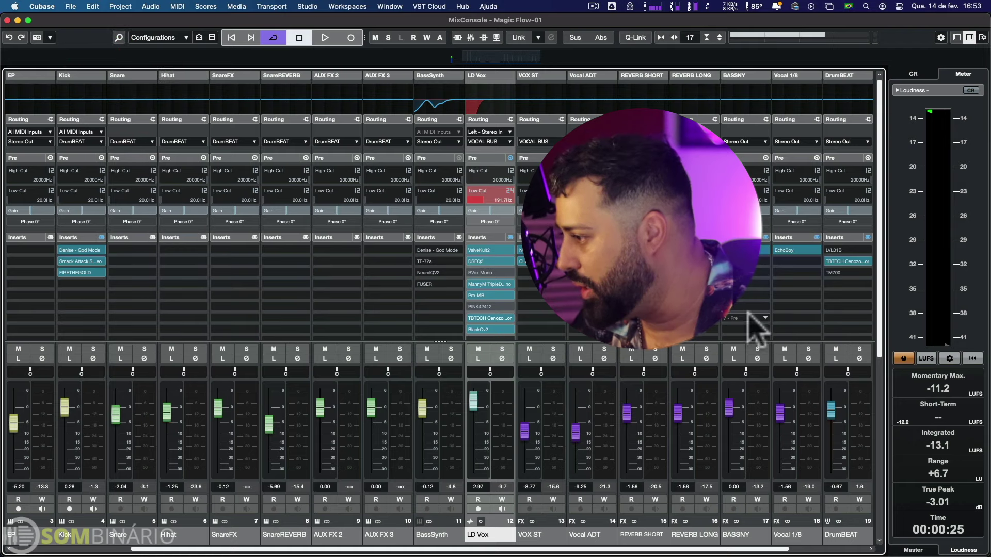
- Solo the DrumBEAT channel, start playback, and compare it with its Cenozoix Compressor bypassed and active
{"action": "left_click", "coordinate": [859, 349]}
{"action": "key", "text": "space"}
{"action": "left_click", "coordinate": [848, 261]}
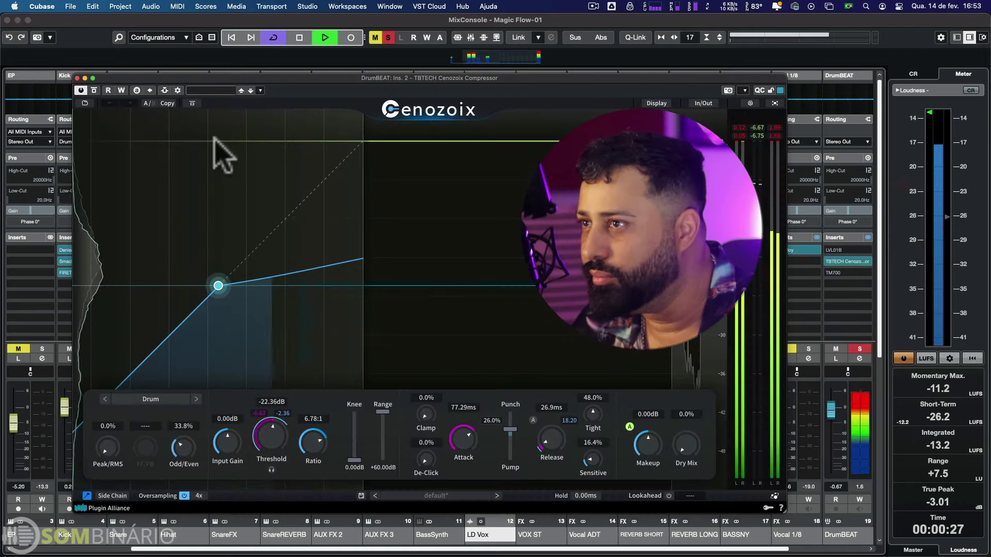
{"action": "left_click", "coordinate": [94, 91]}
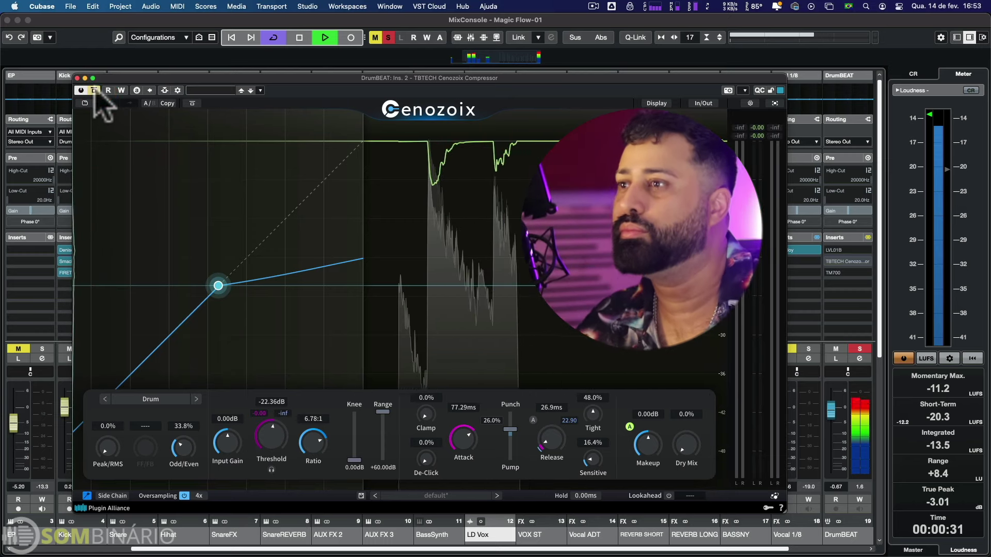
{"action": "left_click", "coordinate": [93, 91]}
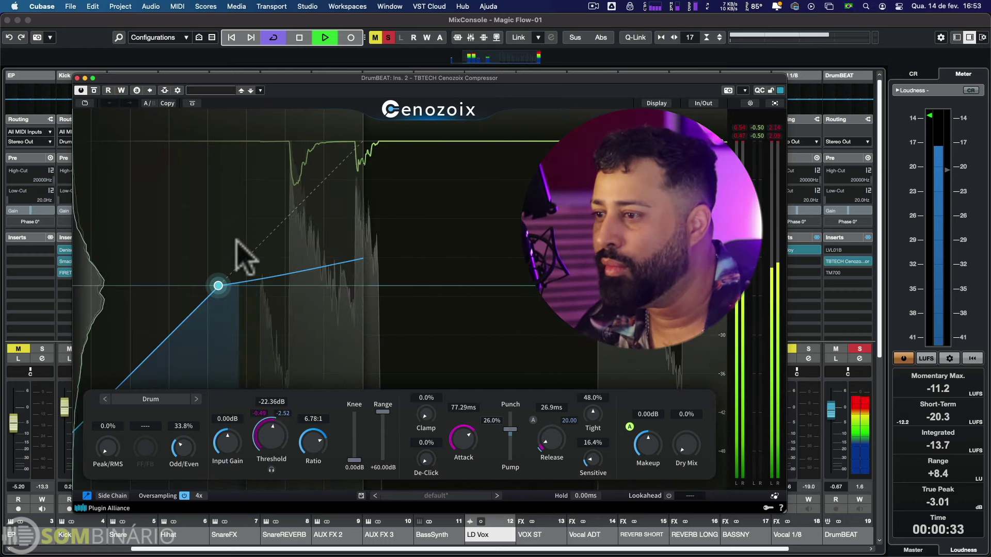
- Look through the style list of the DrumBEAT compressor, keep the Drum style, and close the compressor
{"action": "left_click", "coordinate": [173, 401]}
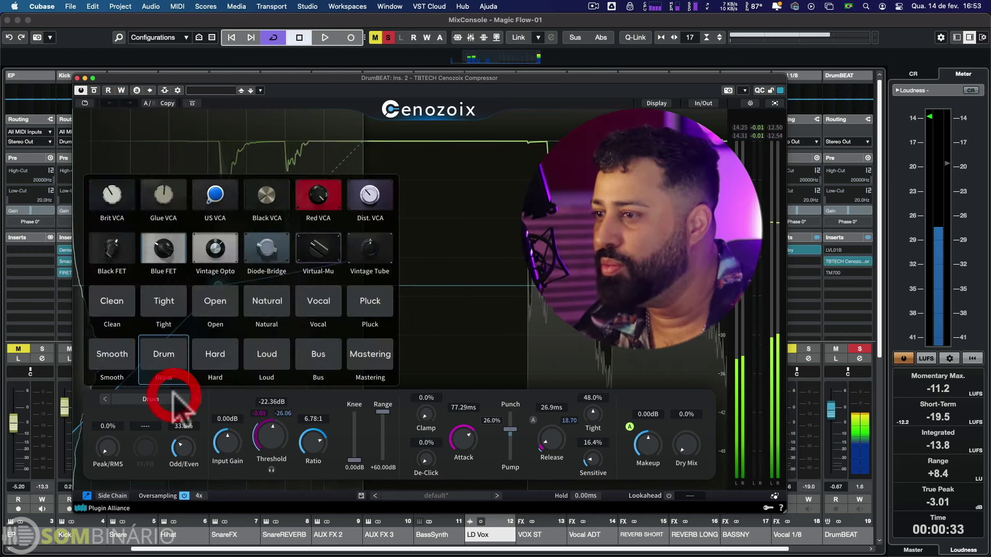
{"action": "left_click", "coordinate": [527, 294]}
{"action": "left_click", "coordinate": [80, 78]}
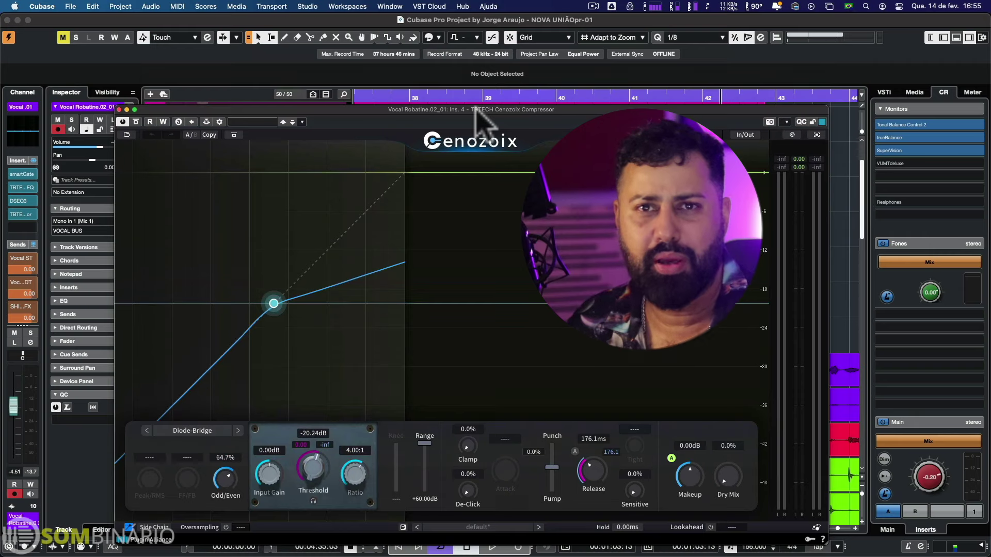
- Arrange the vocal track's Kirchhoff-EQ and Cenozoix Compressor windows side by side to view both plugins
{"action": "left_click", "coordinate": [476, 111]}
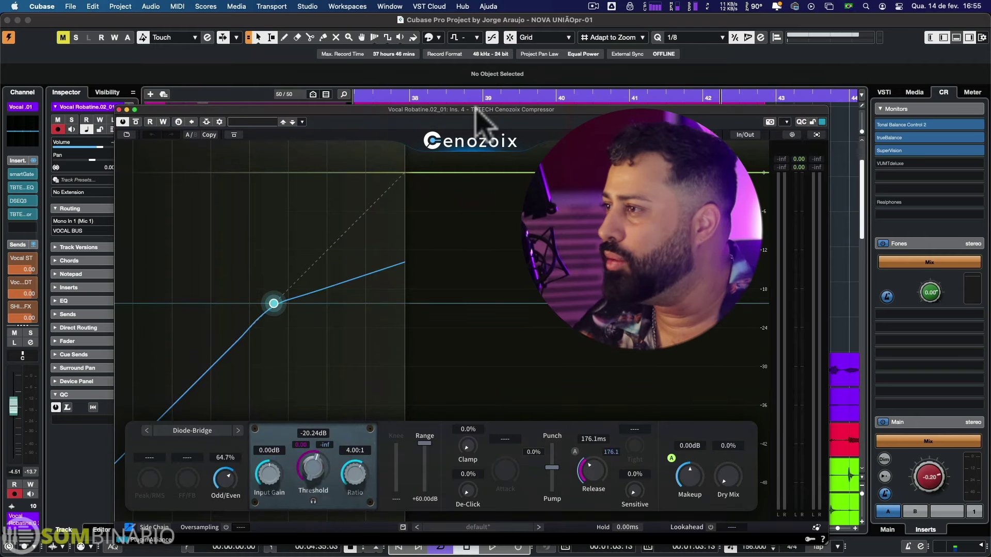
{"action": "left_click_drag", "start_coordinate": [476, 111], "coordinate": [509, 215]}
{"action": "left_click_drag", "start_coordinate": [326, 12], "coordinate": [275, 11]}
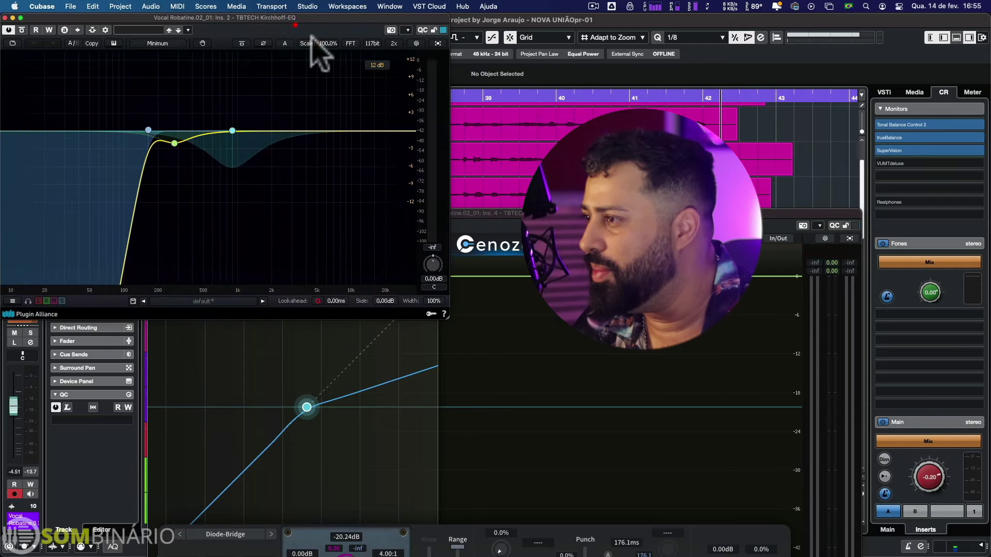
{"action": "left_click_drag", "start_coordinate": [530, 214], "coordinate": [800, 122]}
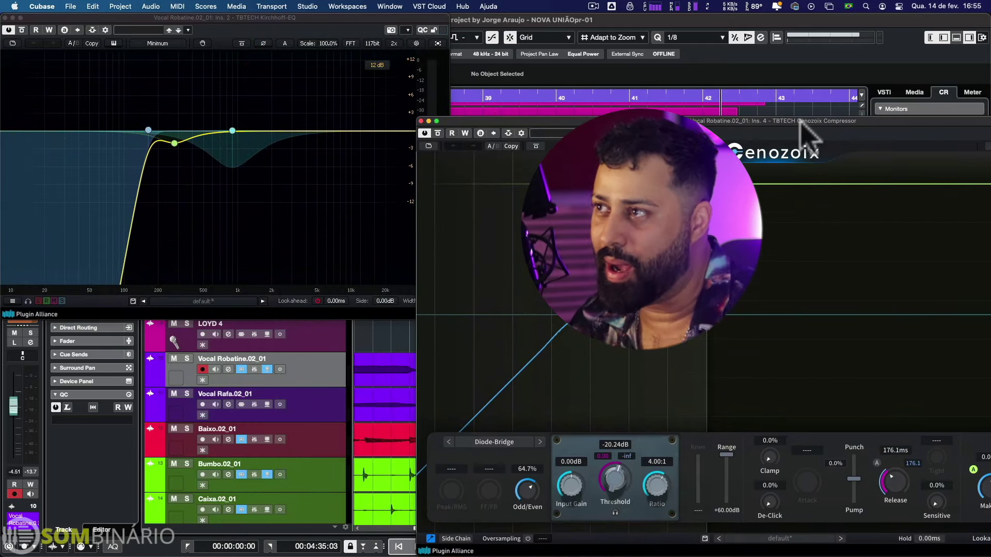
{"action": "left_click", "coordinate": [329, 184]}
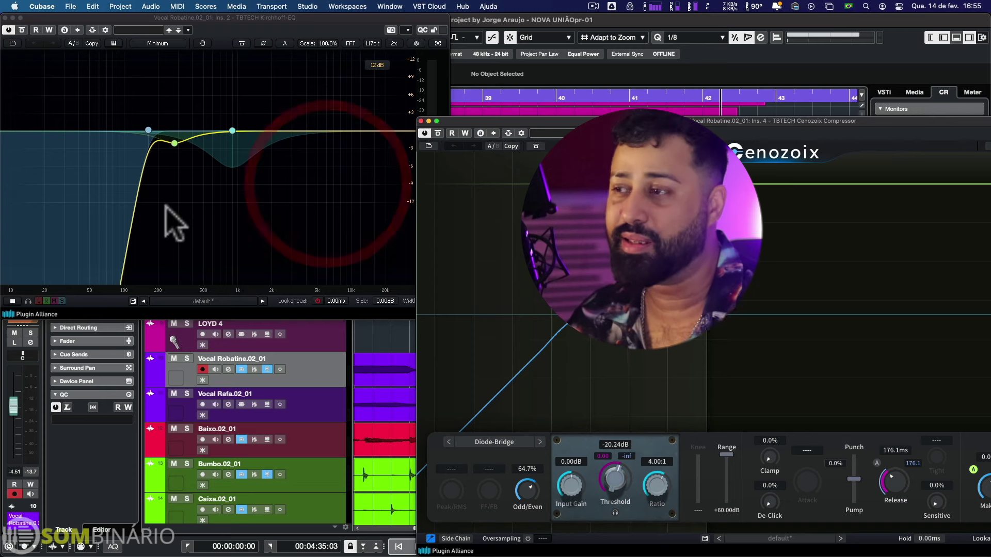
- Look through the filter types of the Kirchhoff-EQ's 277 Hz bell band, keep Bell, and close the equalizer
{"action": "left_click_drag", "start_coordinate": [239, 18], "coordinate": [391, 49]}
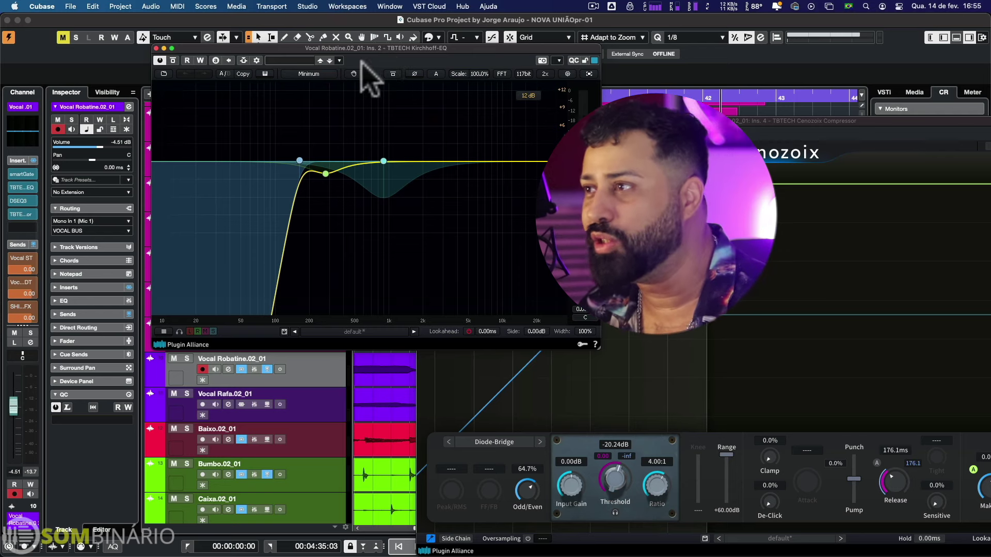
{"action": "left_click", "coordinate": [325, 173]}
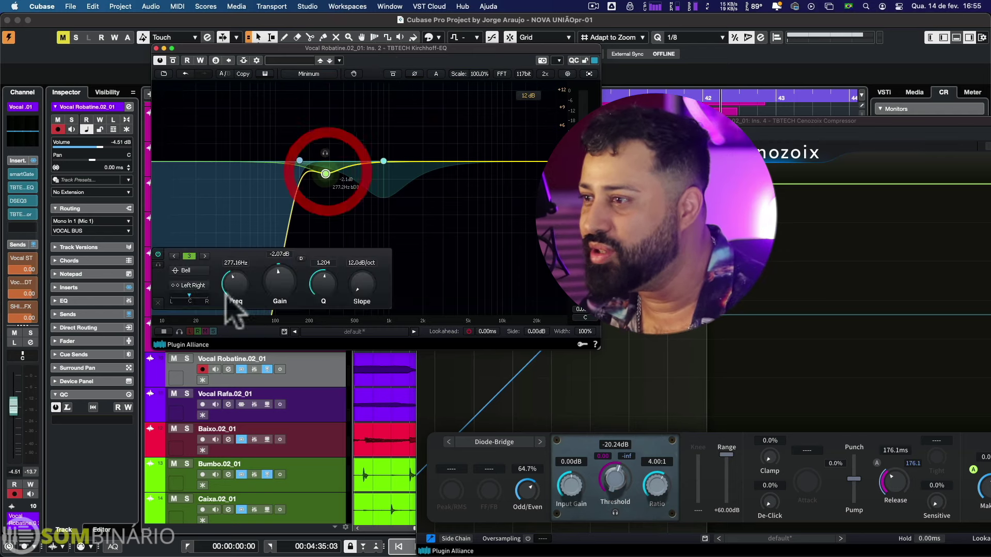
{"action": "left_click", "coordinate": [199, 274]}
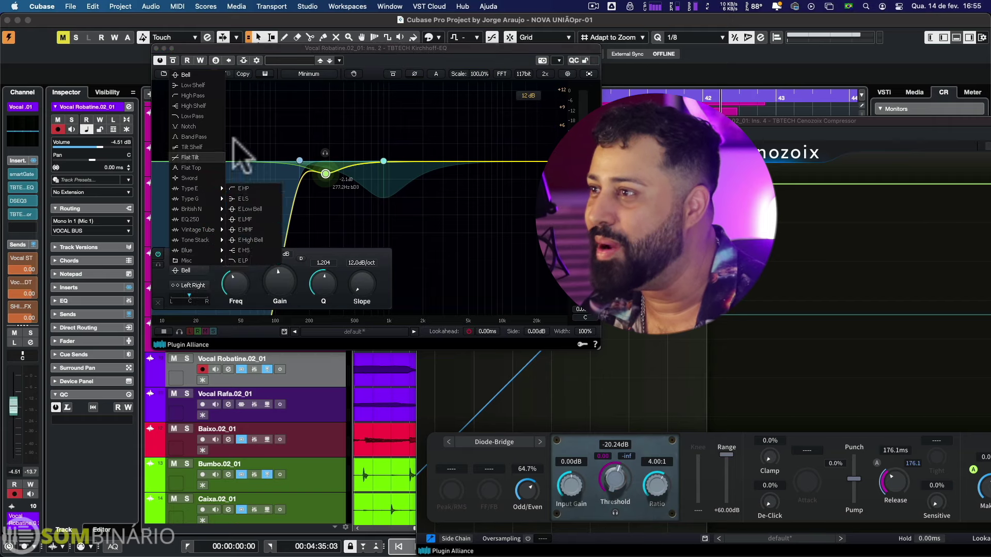
{"action": "left_click", "coordinate": [299, 126]}
{"action": "left_click", "coordinate": [157, 48]}
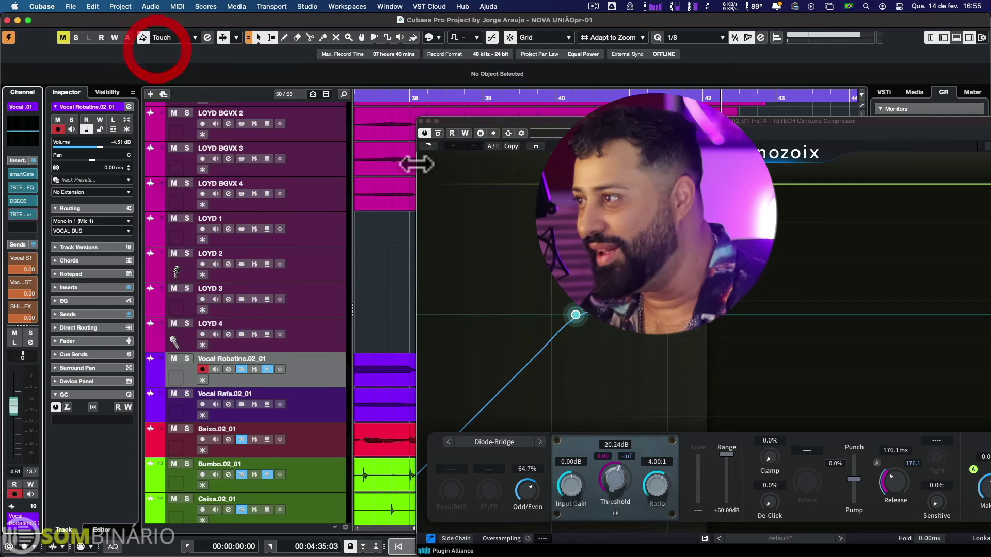
- Move the vocal's Cenozoix Compressor fully into view, look through its style list, and keep Diode-Bridge
{"action": "left_click_drag", "start_coordinate": [419, 154], "coordinate": [234, 63]}
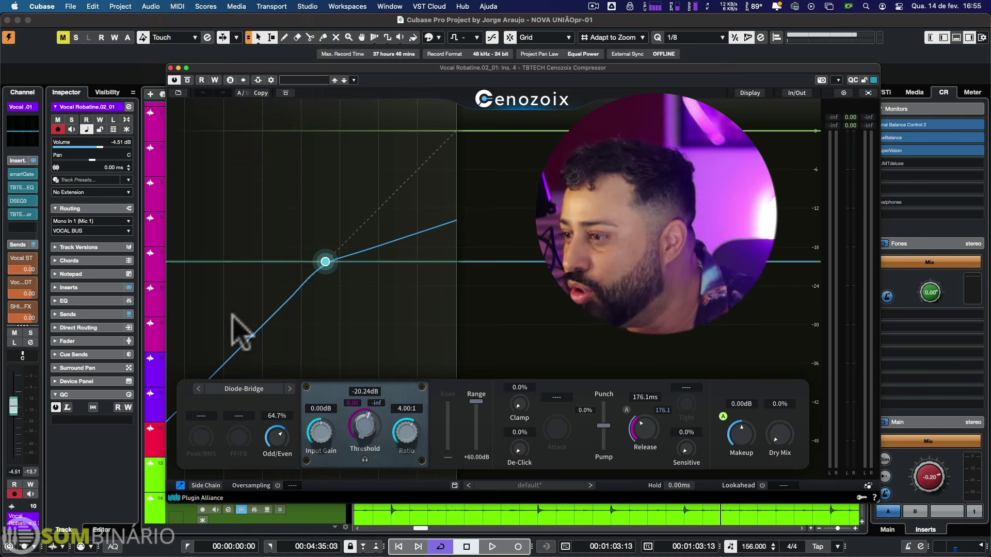
{"action": "left_click", "coordinate": [257, 388]}
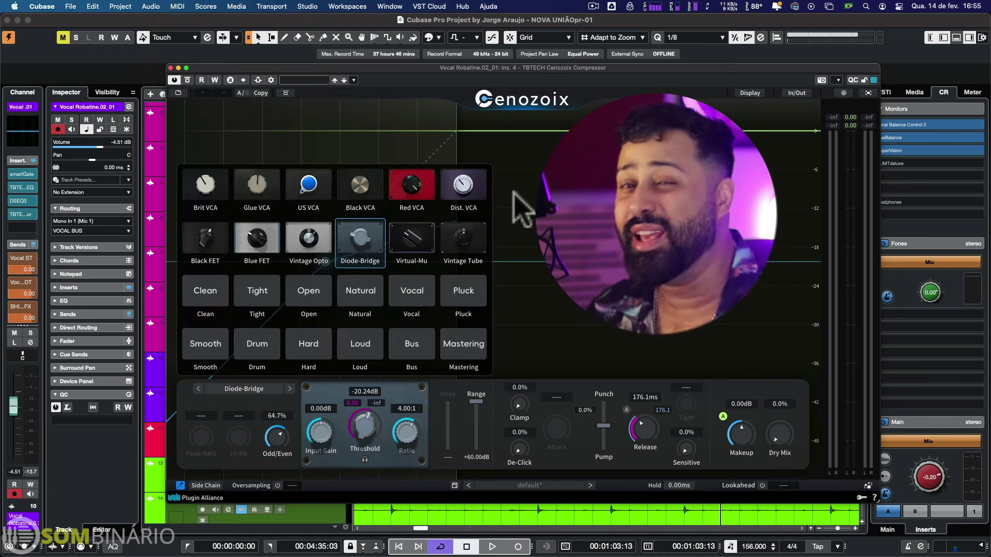
{"action": "left_click", "coordinate": [516, 203]}
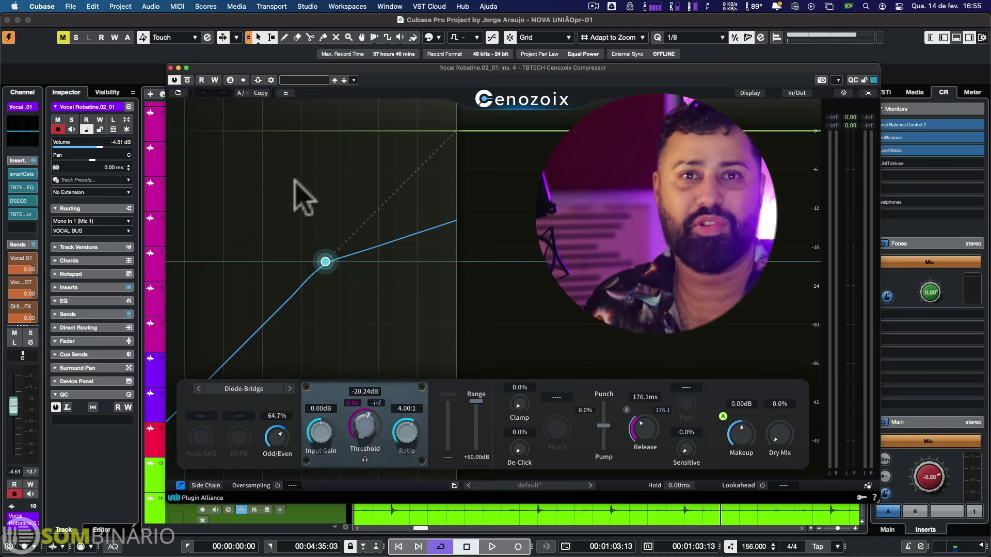
- Start playback and compare the vocal in the mix with the Cenozoix Compressor's own bypass on and off
{"action": "key", "text": "space"}
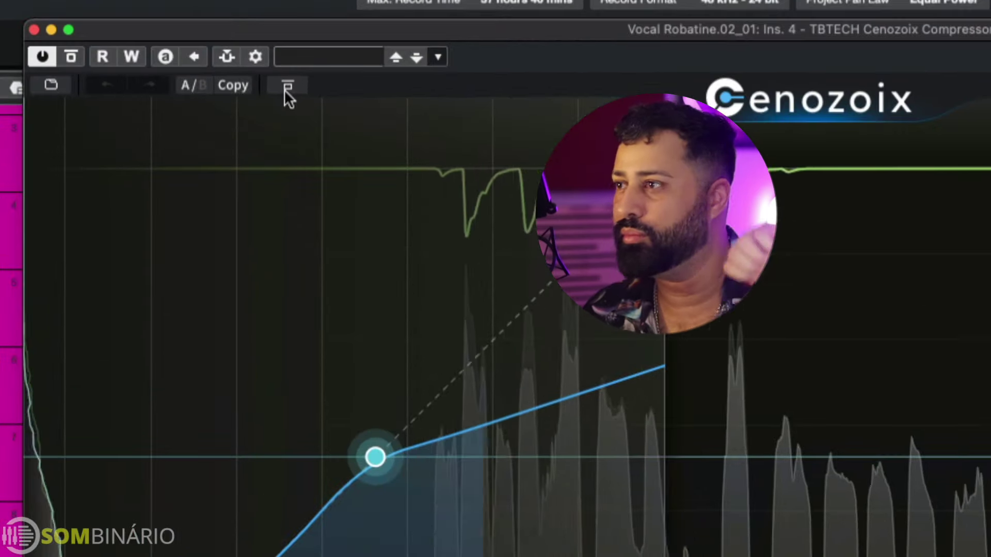
{"action": "left_click", "coordinate": [286, 92]}
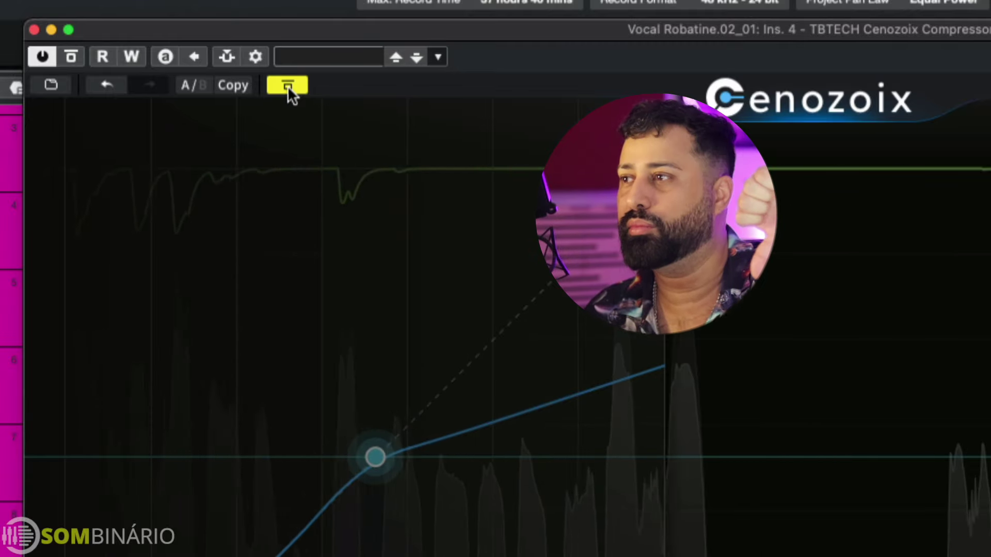
{"action": "left_click", "coordinate": [287, 86]}
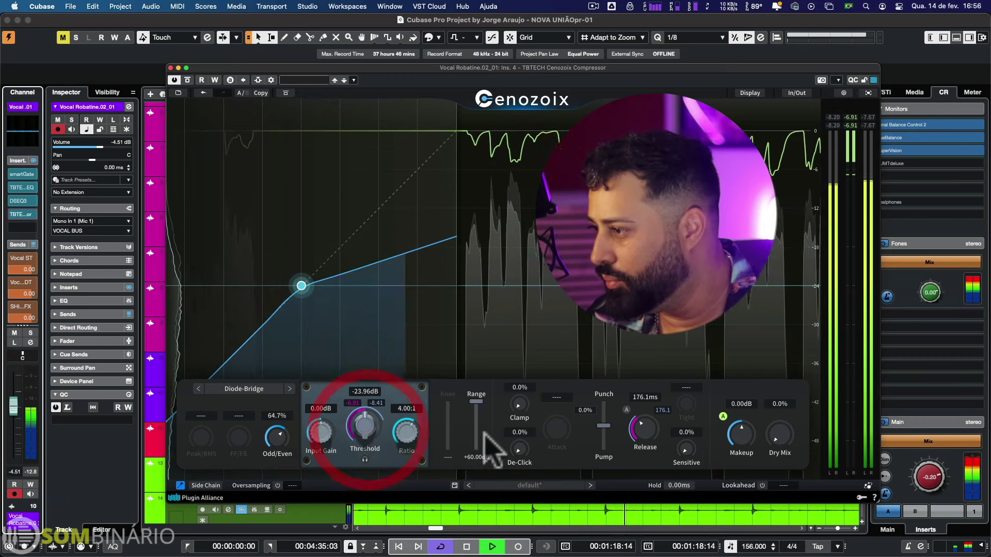
- Set the vocal compressor's release to 230.8 ms, Sensitive to 32.7% and threshold to -21.86 dB during playback
{"action": "left_click_drag", "start_coordinate": [632, 438], "coordinate": [687, 398]}
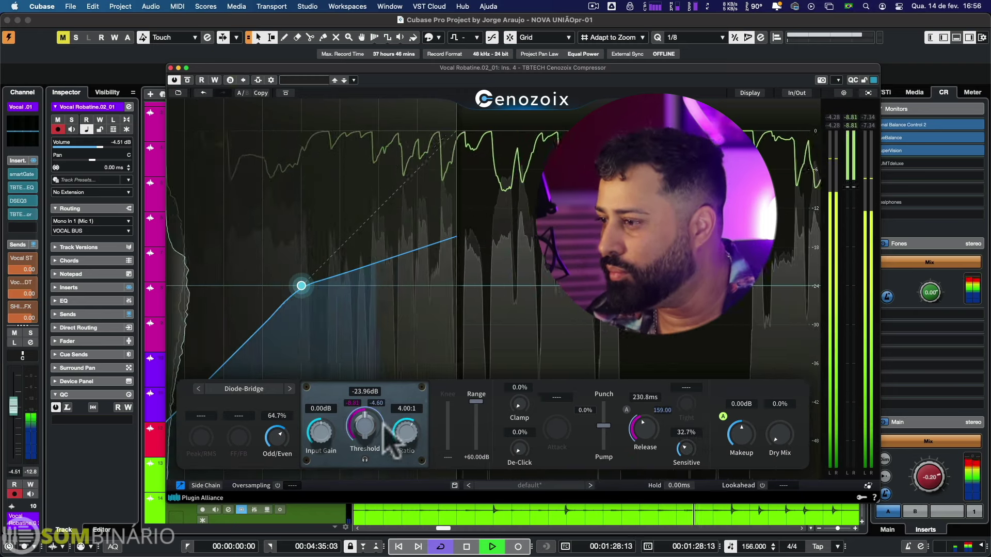
{"action": "left_click_drag", "start_coordinate": [365, 426], "coordinate": [364, 420]}
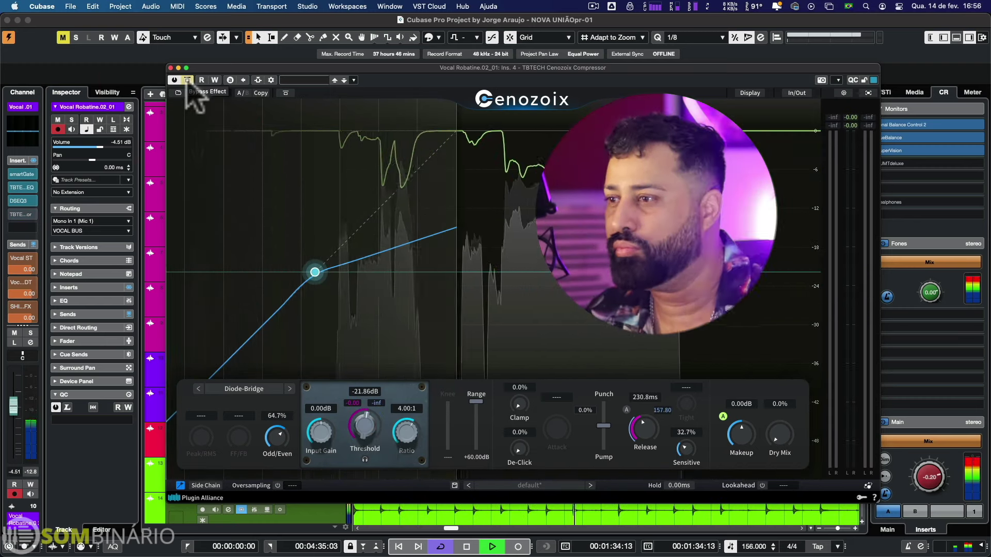
- Reactivate the vocal's compressor, solo the track, and compare the sound by repeatedly toggling the Cenozoix Compressor's own bypass
{"action": "left_click", "coordinate": [187, 80]}
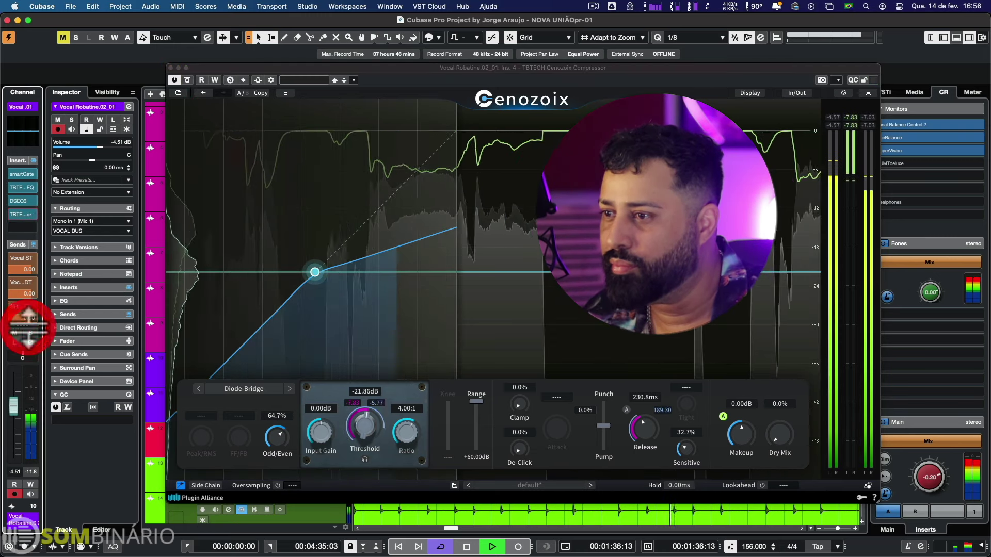
{"action": "left_click", "coordinate": [30, 333]}
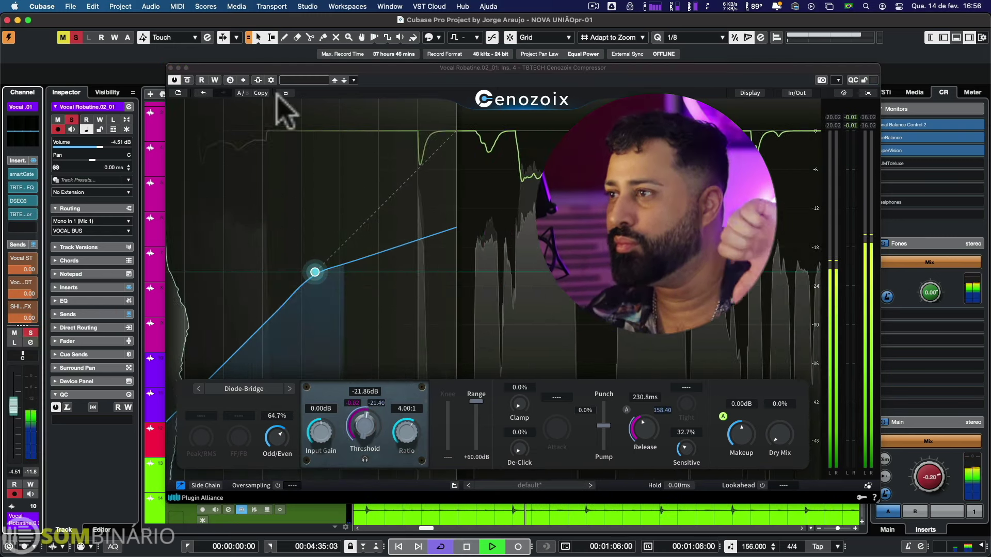
{"action": "left_click", "coordinate": [285, 93]}
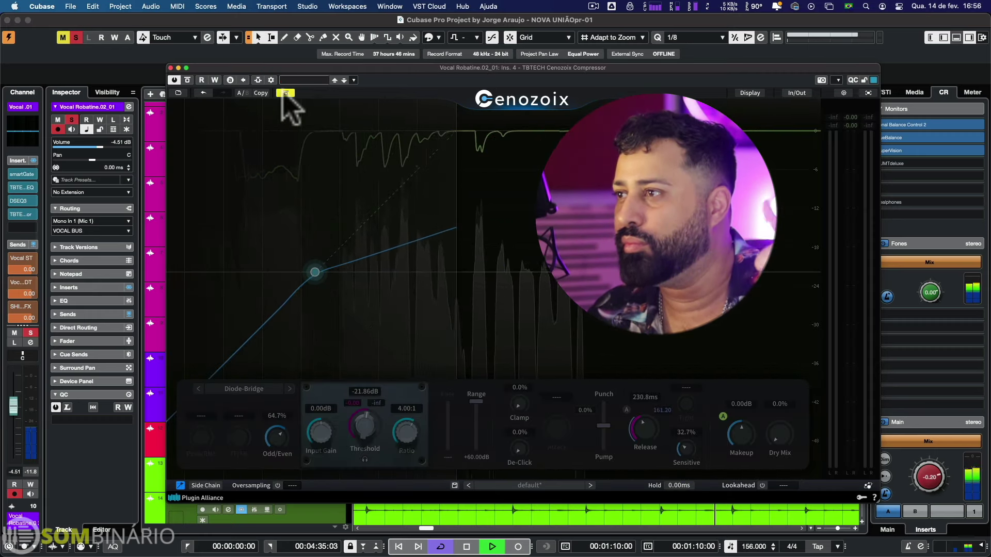
{"action": "left_click", "coordinate": [284, 94]}
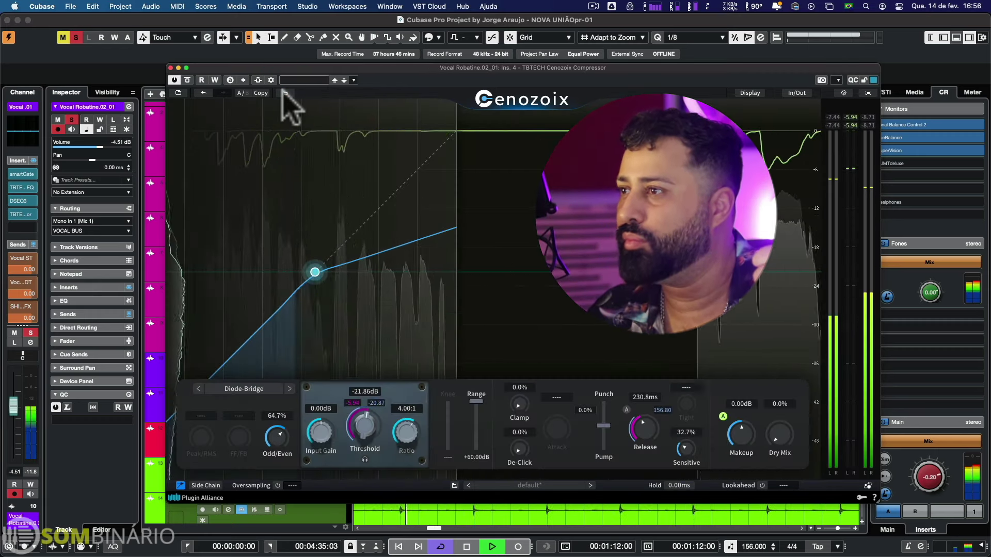
{"action": "left_click", "coordinate": [285, 93]}
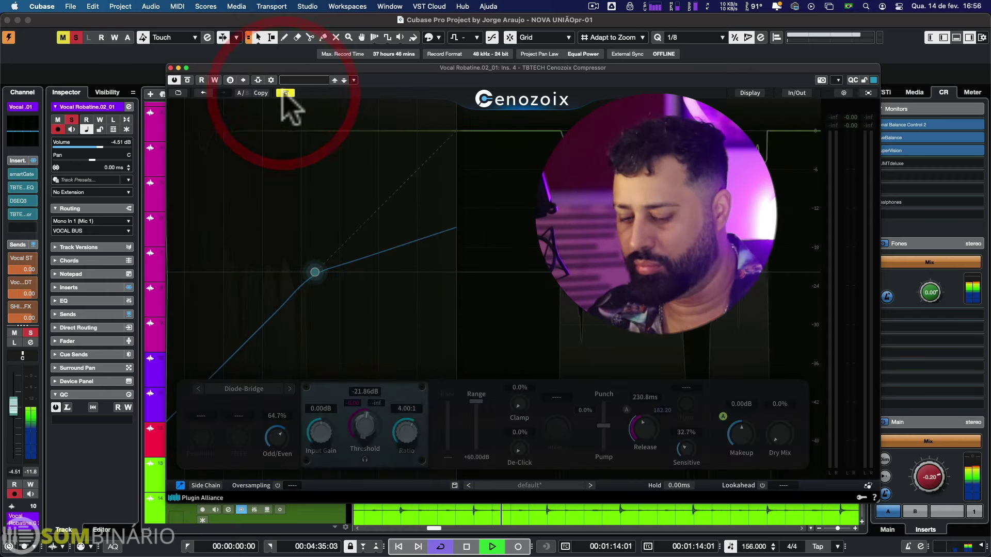
{"action": "left_click", "coordinate": [284, 94]}
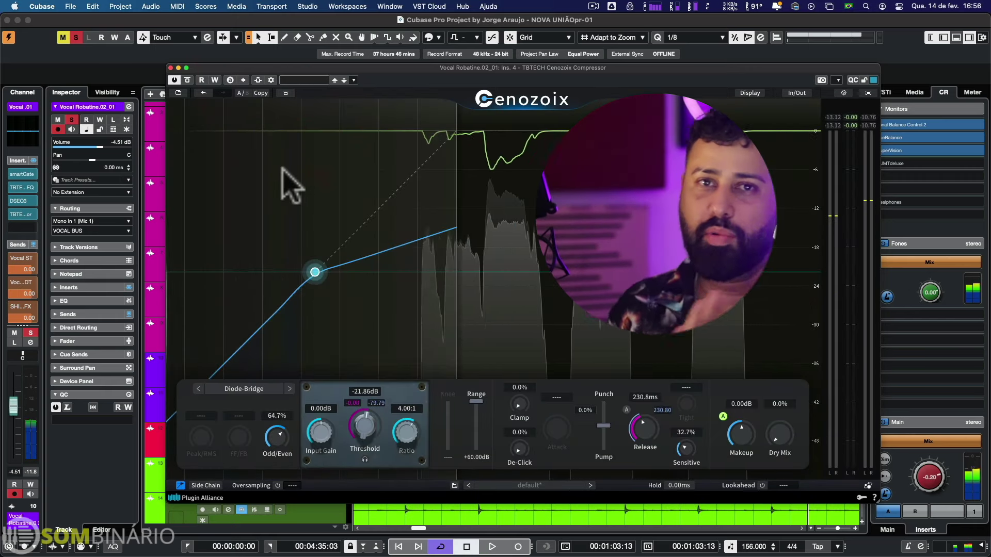